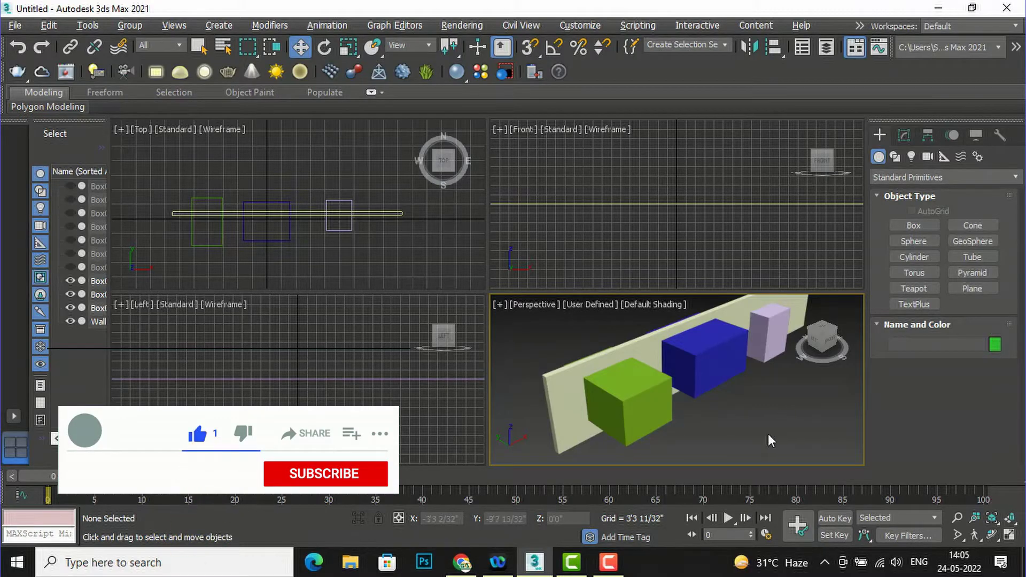
Switch to Chrome and read the introduction of the Autodesk help page on the ProBoolean compound object.
left_click(462, 564)
scroll(502, 345, "up", 15)
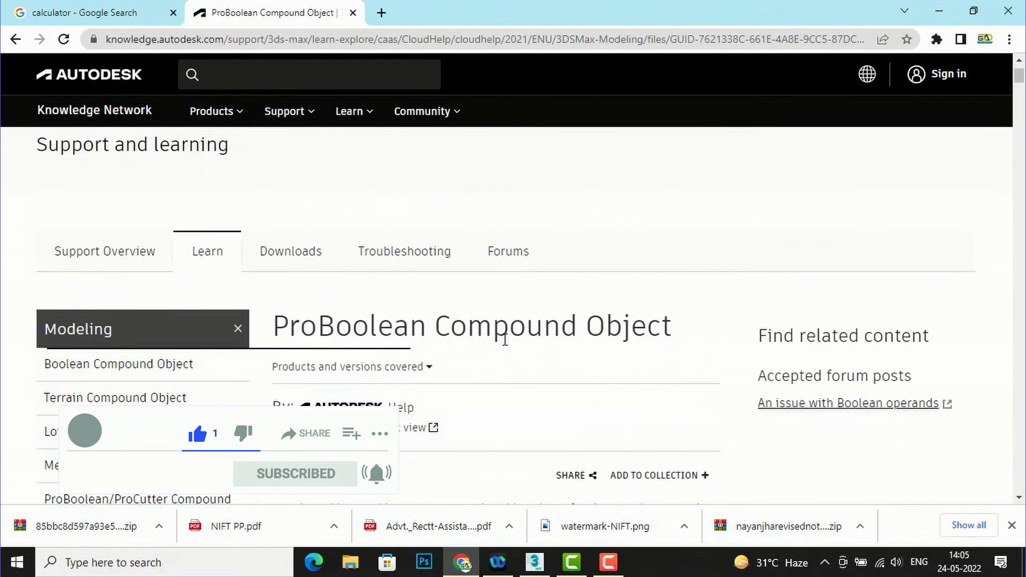
scroll(505, 340, "down", 4)
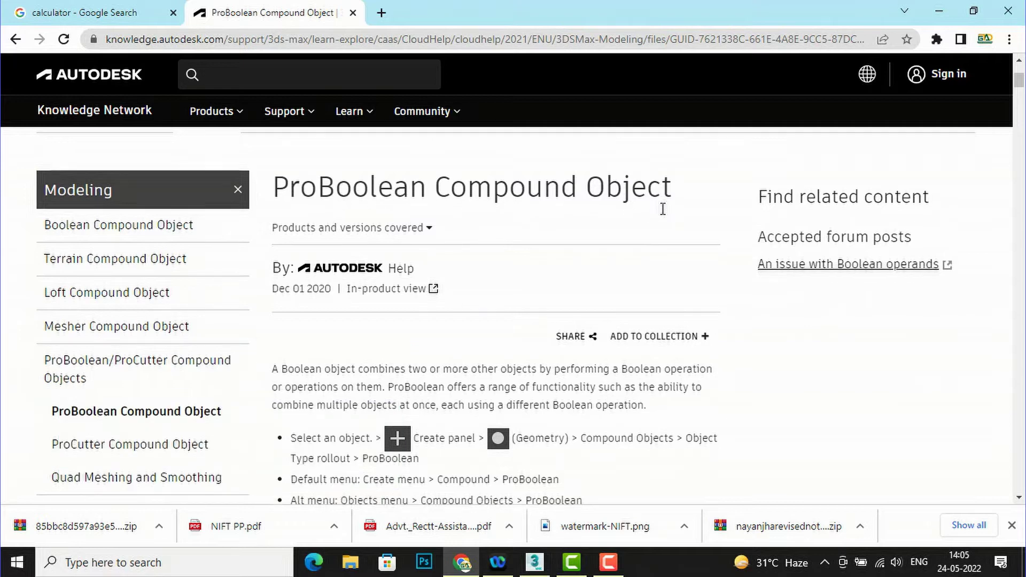
scroll(663, 209, "down", 3)
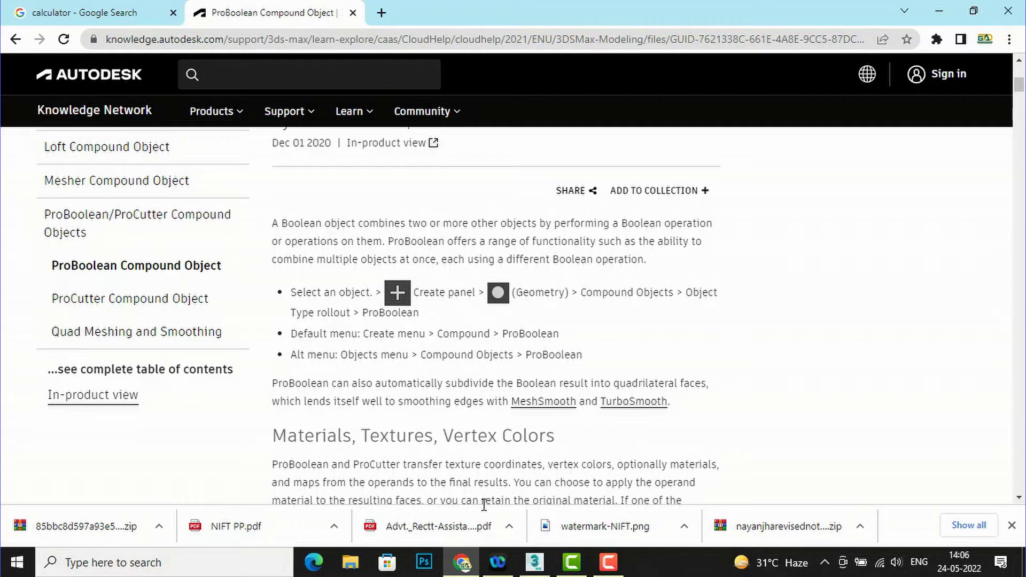
Switch back to 3ds Max, maximize the Perspective viewport and set the geometry creation category to Compound Objects.
left_click(535, 562)
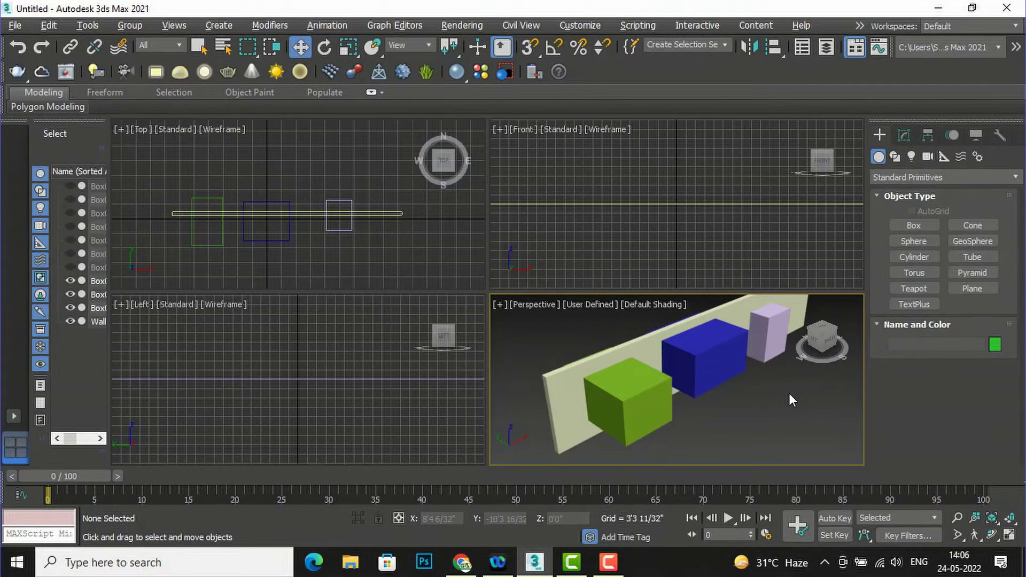
key("alt+w")
scroll(350, 332, "down", 3)
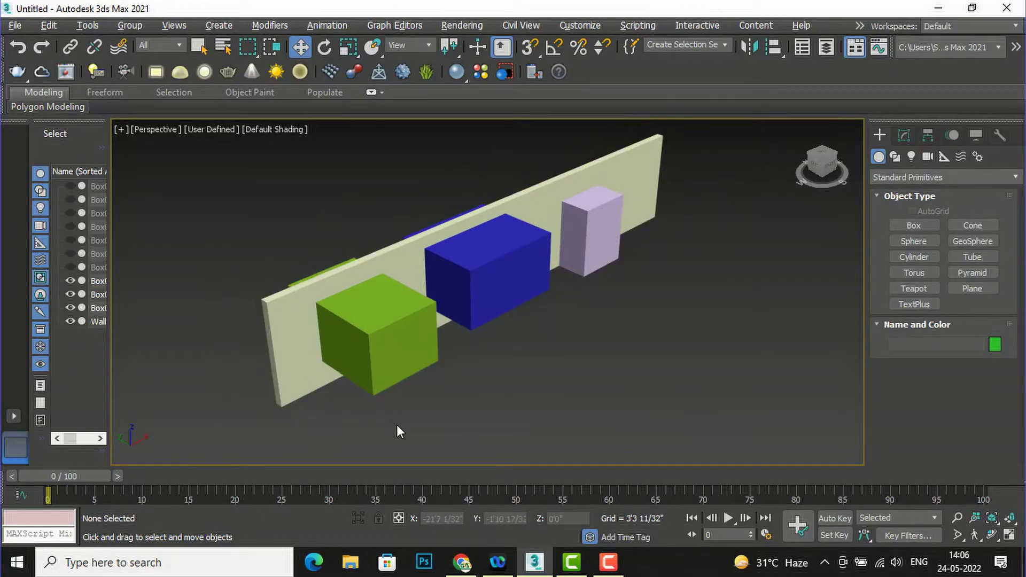
left_click(894, 176)
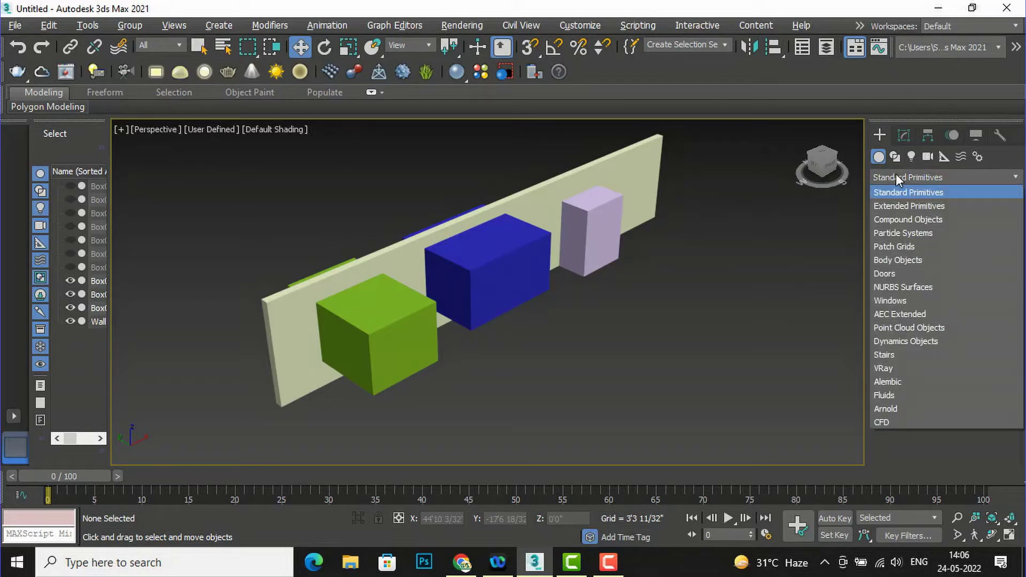
left_click(896, 223)
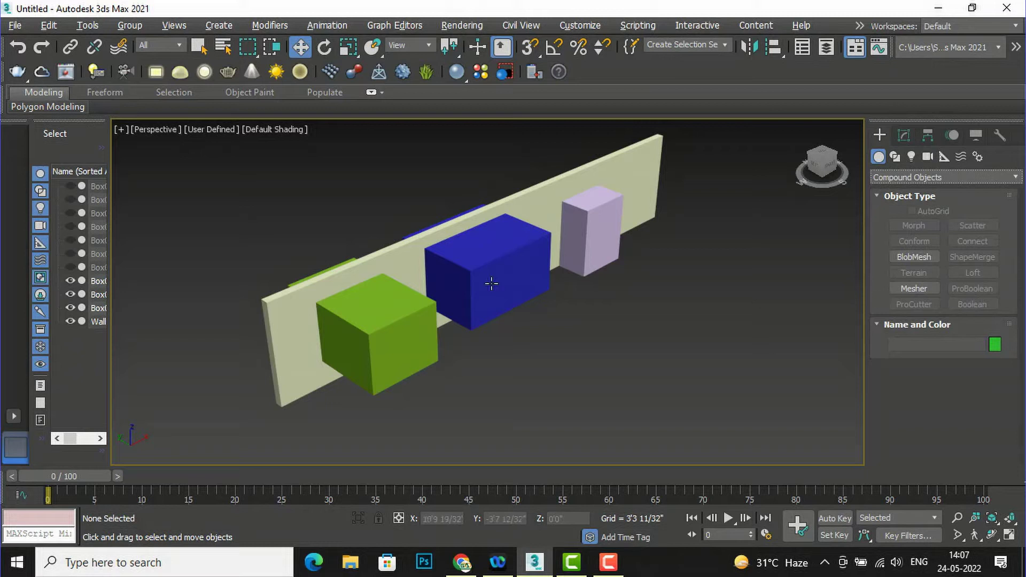
Select the long wall and turn it into a Boolean compound object.
left_click(397, 261)
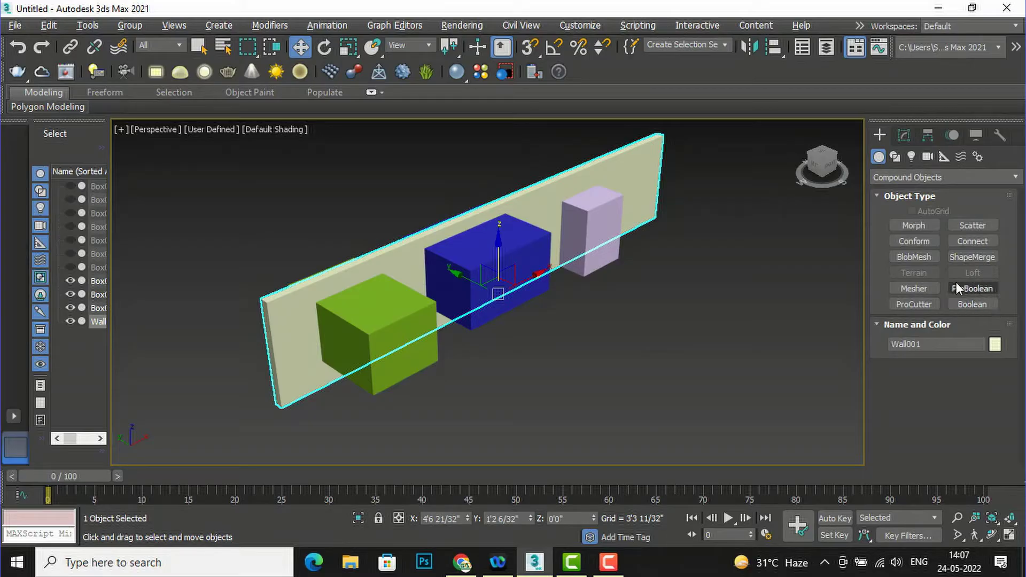
left_click(560, 369)
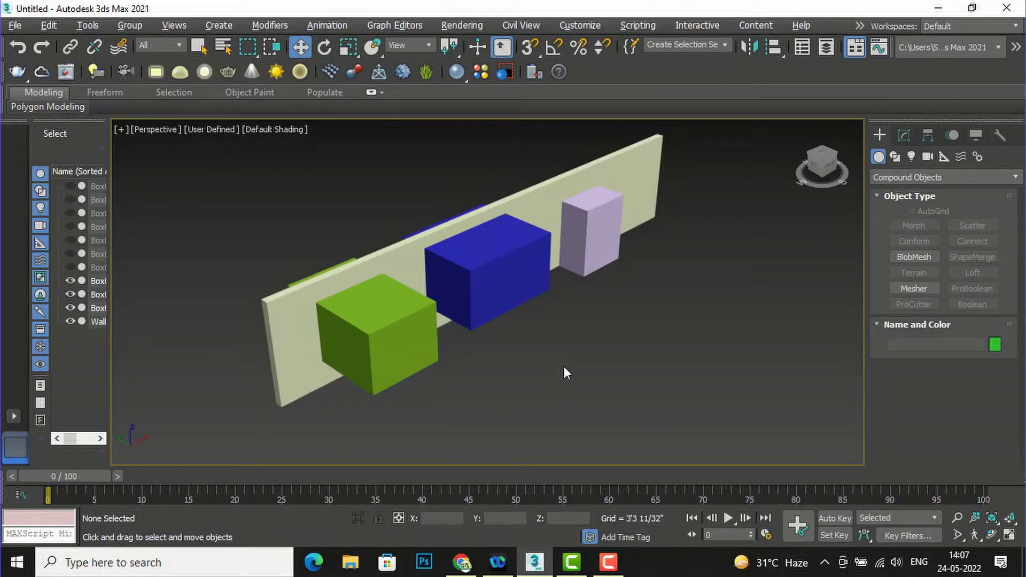
left_click(559, 188)
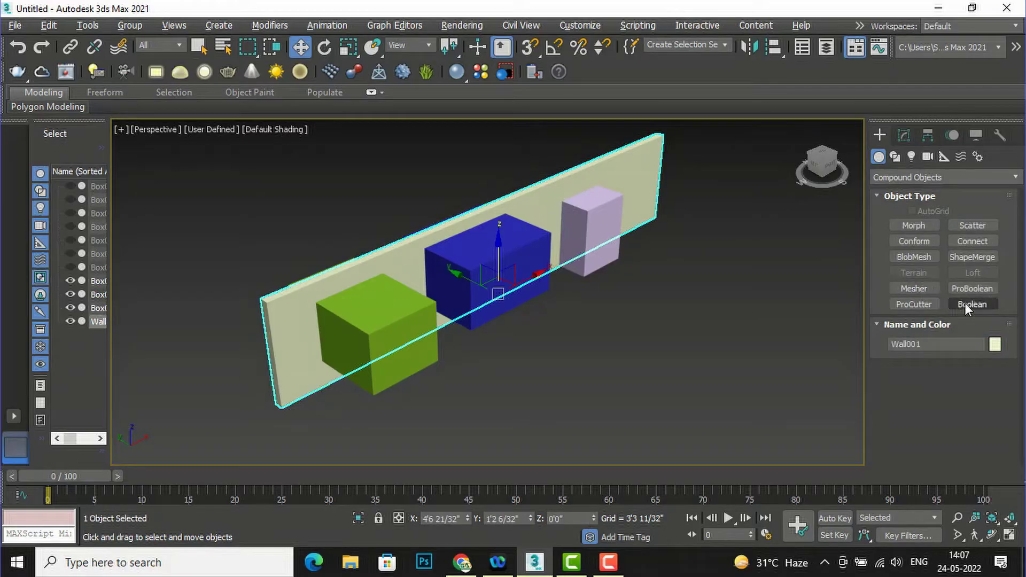
left_click(967, 305)
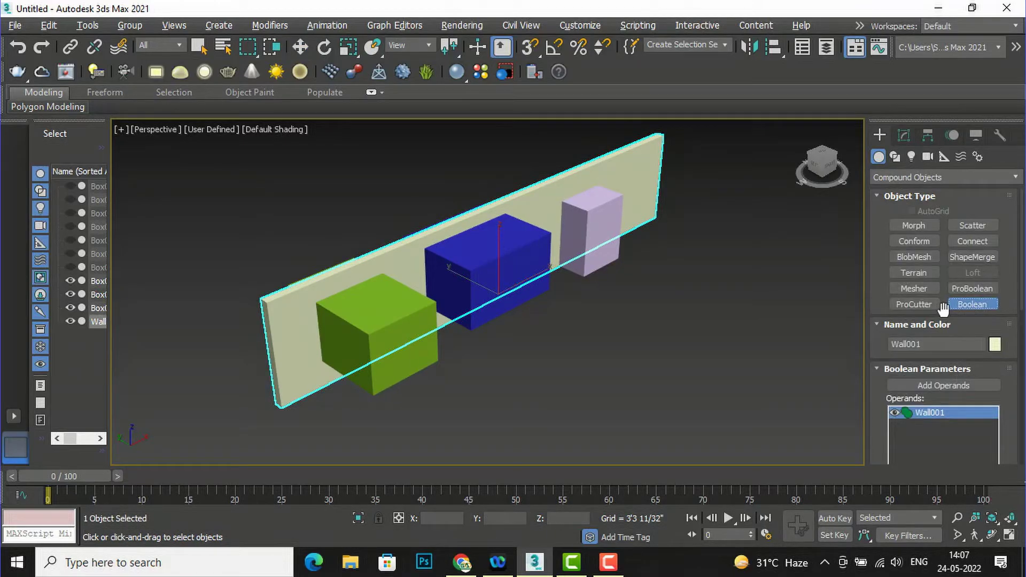
Set the Boolean operation in the wall's operand parameters to Subtract.
scroll(943, 309, "down", 2)
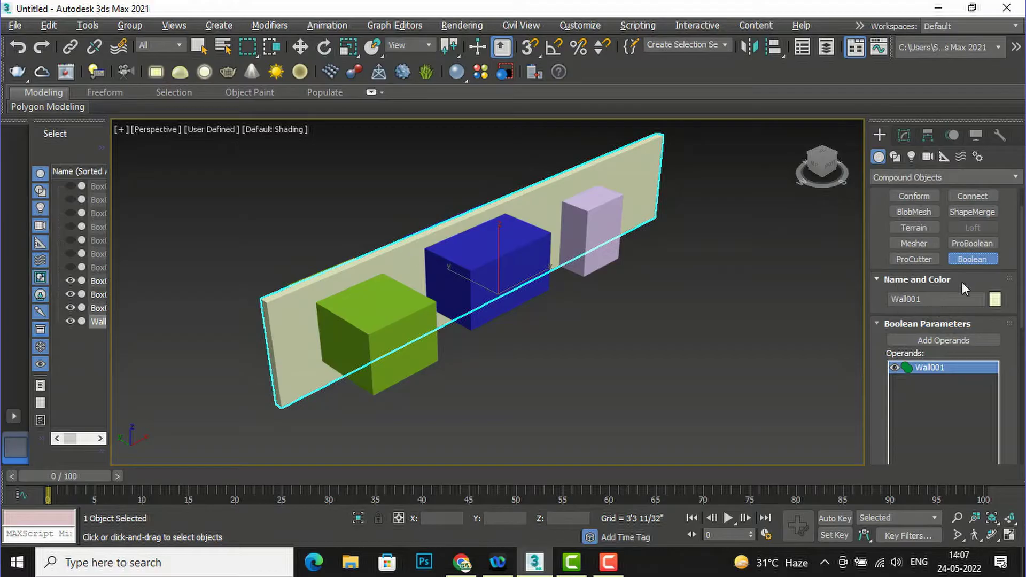
scroll(996, 348, "down", 1)
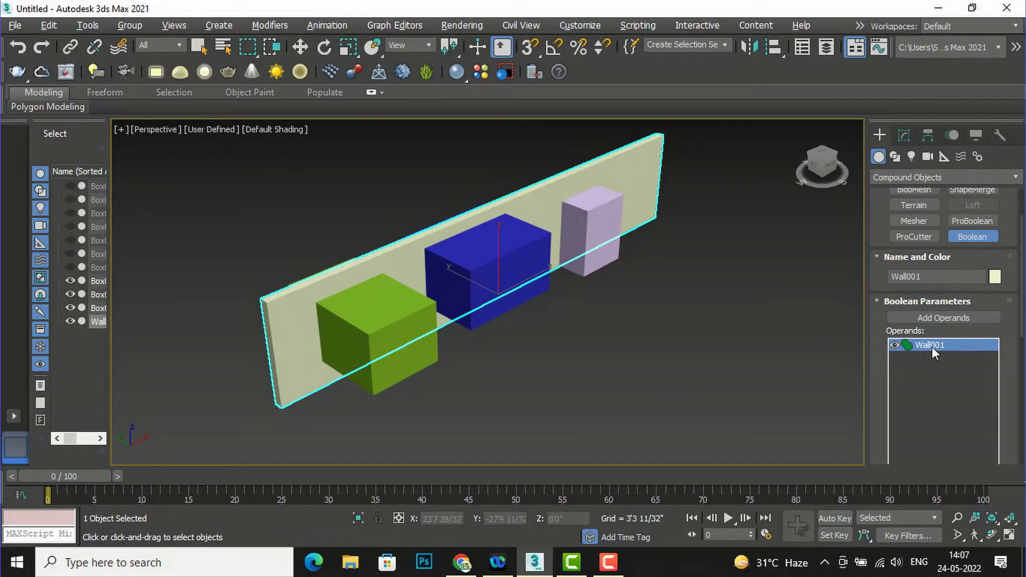
scroll(1024, 330, "down", 1)
left_click_drag(1024, 330, 1023, 401)
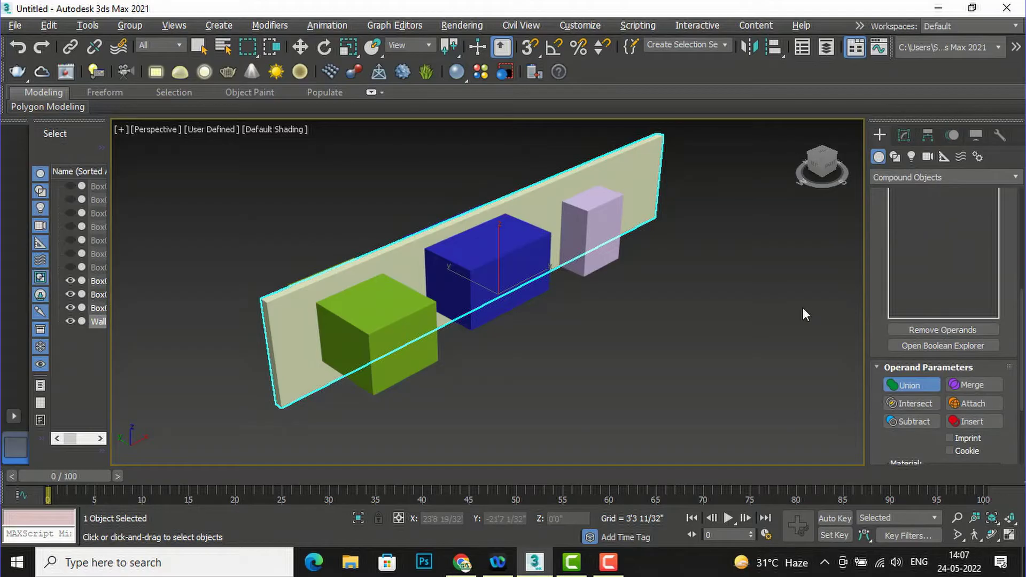
scroll(802, 308, "up", 3)
scroll(759, 355, "down", 5)
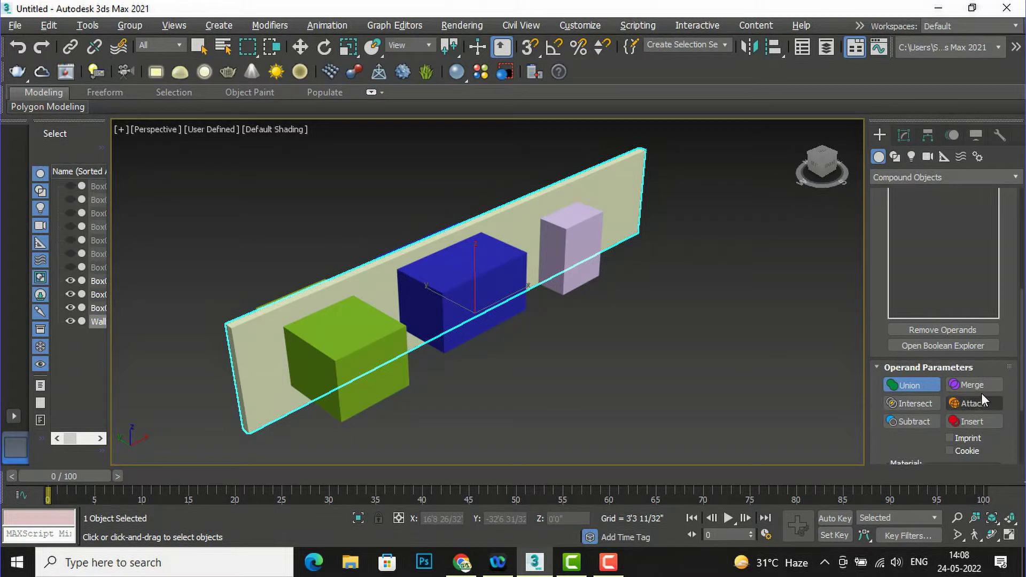
left_click(913, 422)
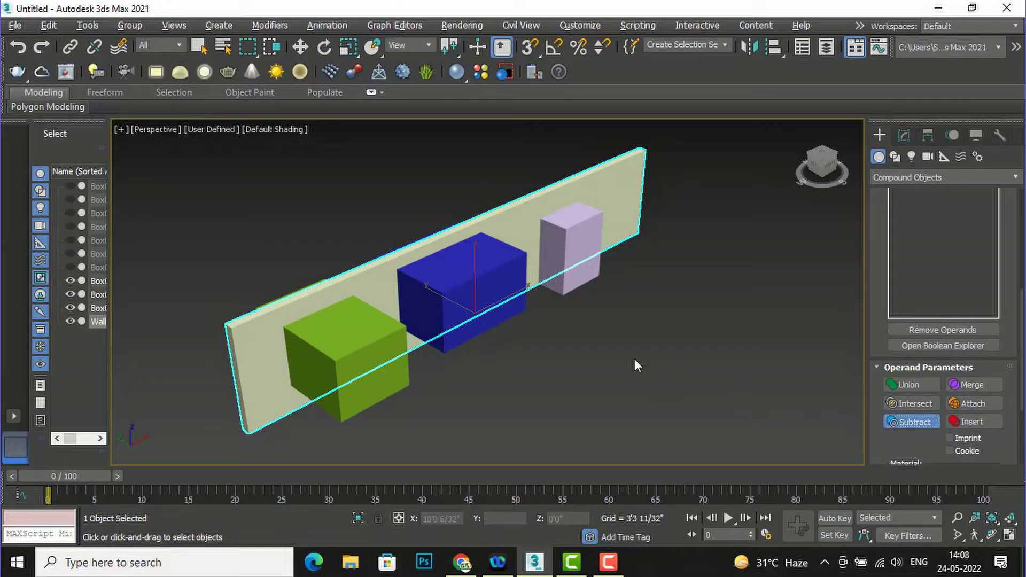
Add the lilac box as a subtracted operand to cut an opening through the wall.
scroll(625, 357, "down", 5)
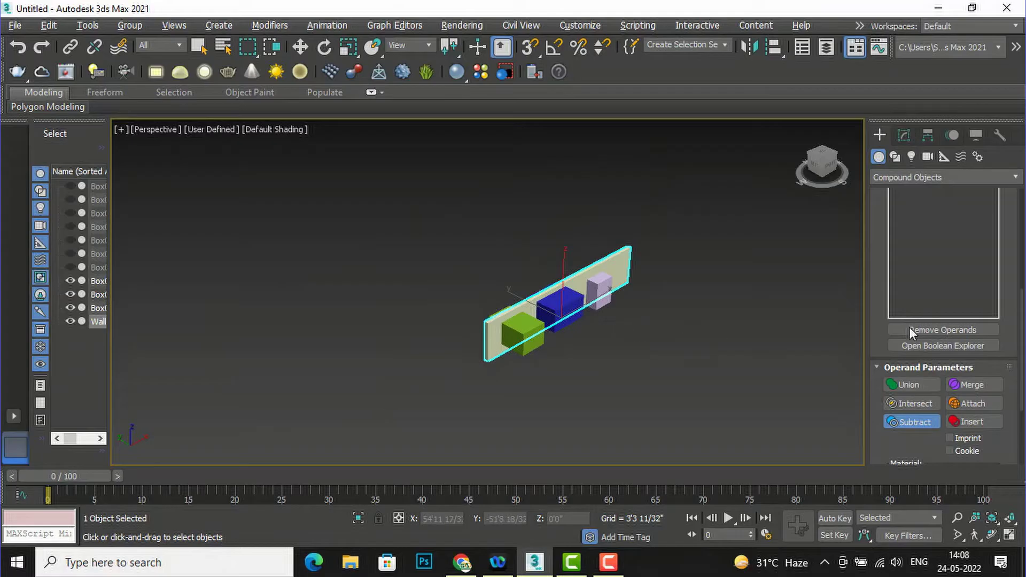
scroll(971, 411, "down", 2)
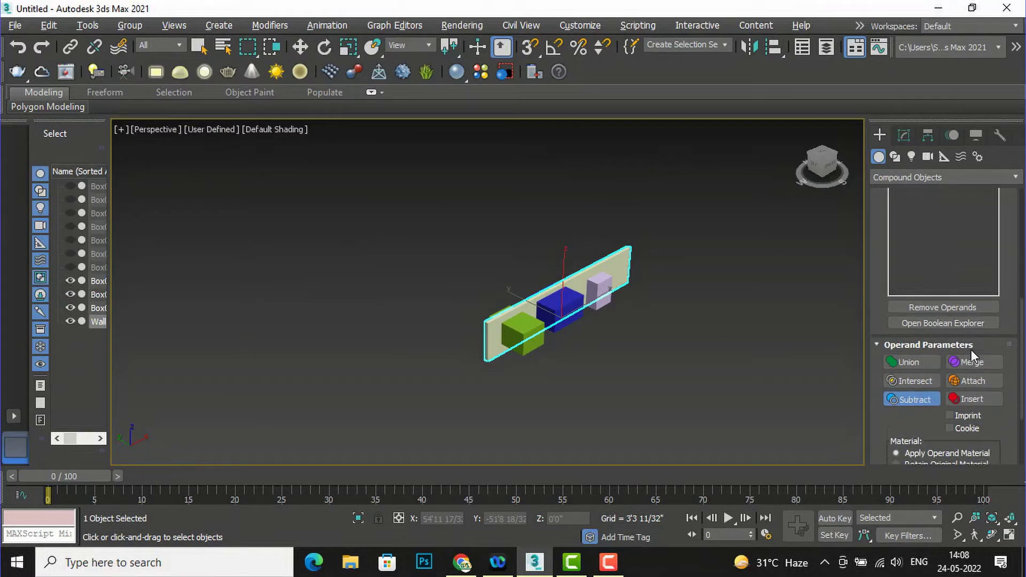
scroll(971, 350, "down", 1)
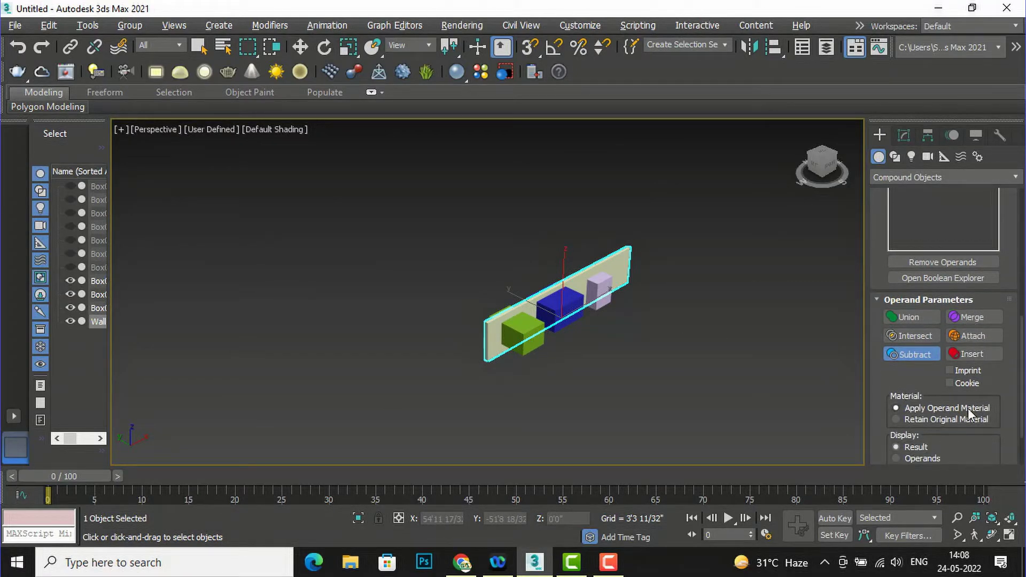
scroll(620, 291, "up", 3)
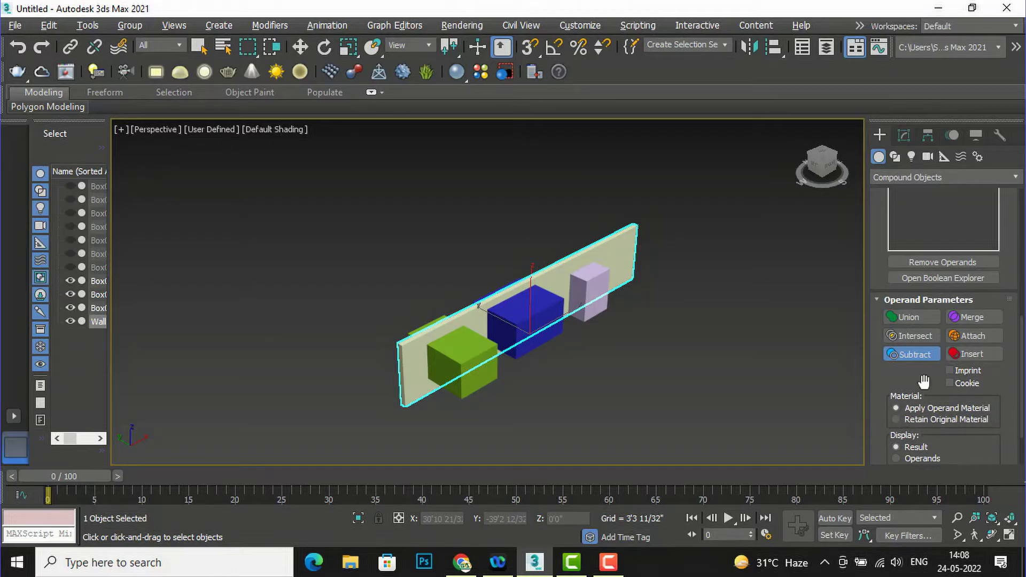
scroll(993, 425, "down", 1)
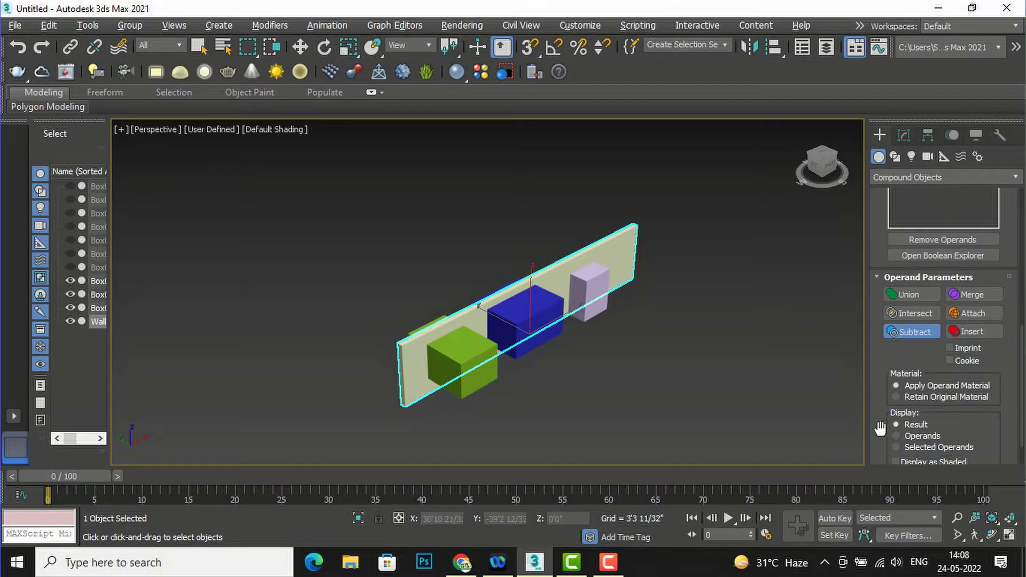
scroll(981, 361, "up", 5)
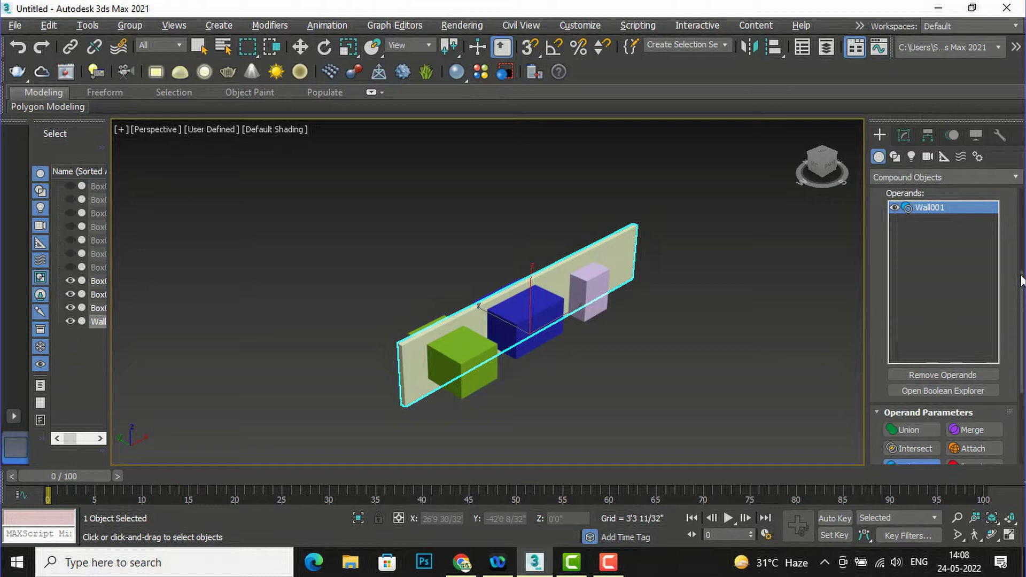
scroll(1021, 289, "up", 5)
left_click(940, 317)
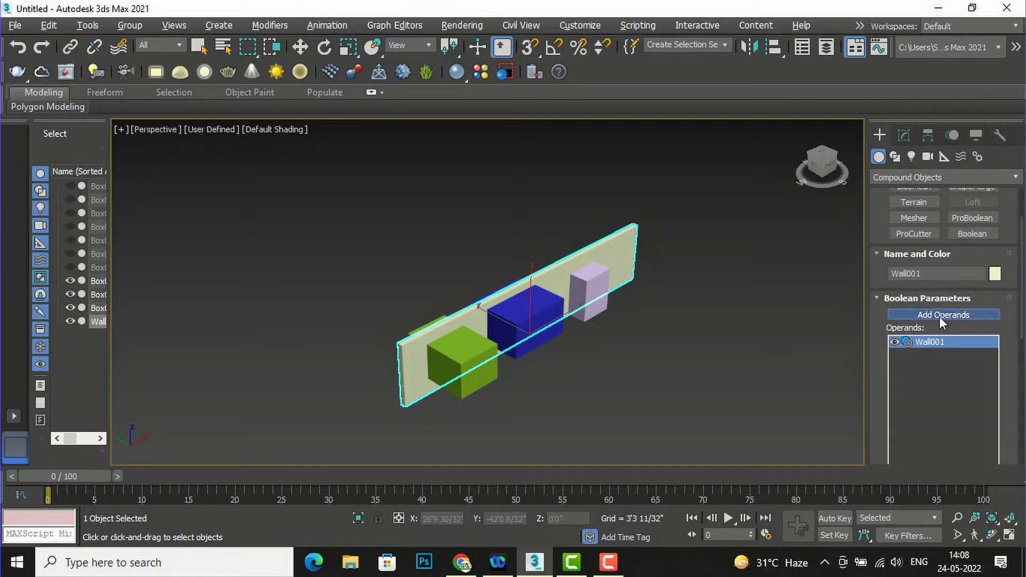
scroll(632, 295, "up", 3)
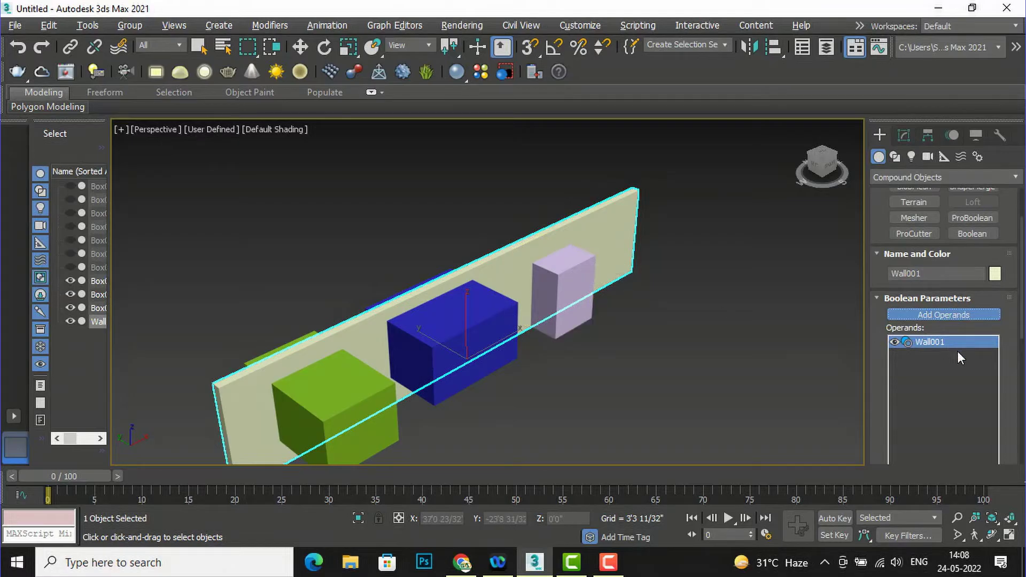
scroll(1022, 321, "down", 5)
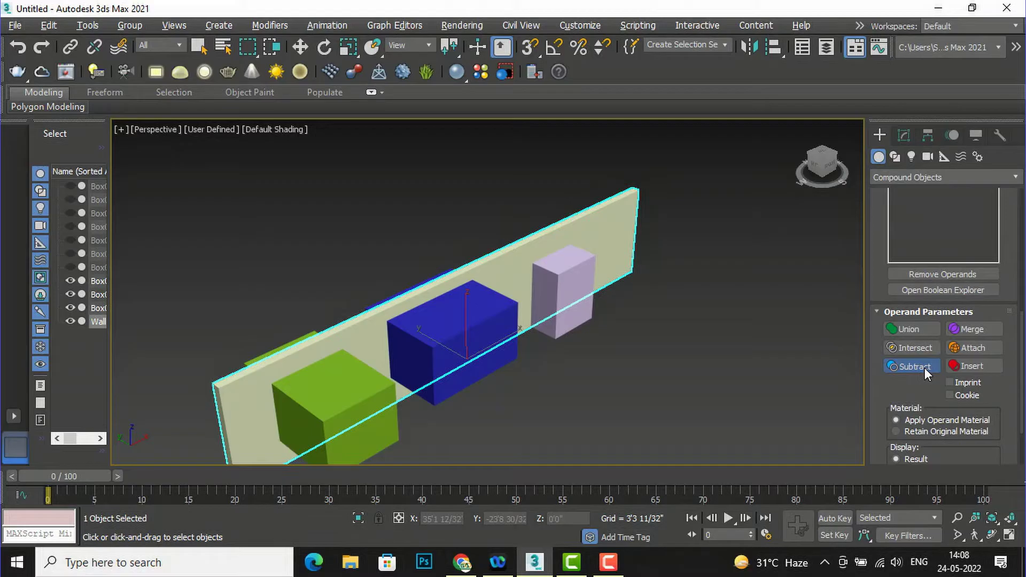
left_click(554, 275)
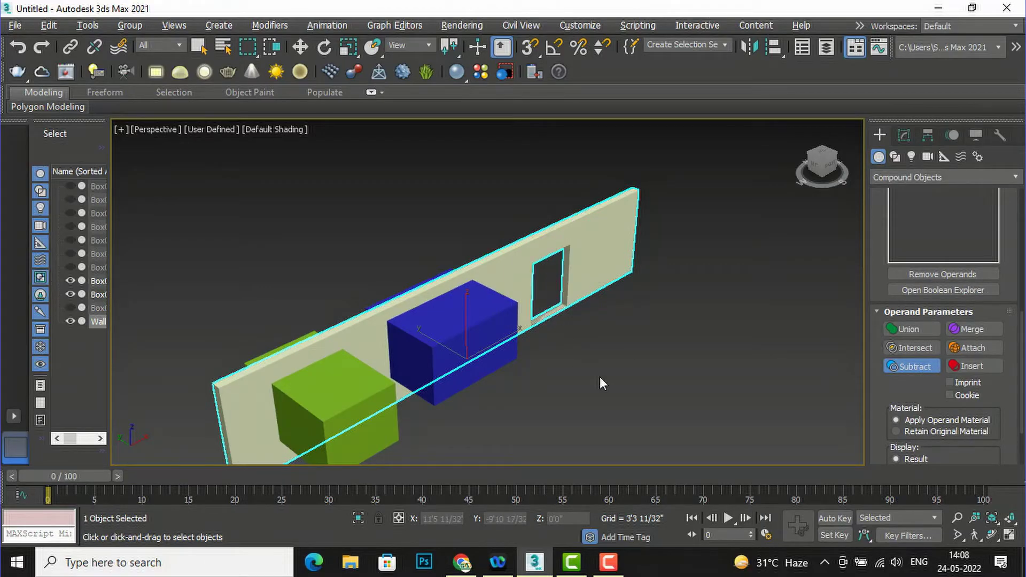
Examine the opening cut in the wall up close, especially along its bottom edge.
scroll(556, 266, "up", 2)
scroll(556, 265, "up", 2)
scroll(556, 265, "down", 2)
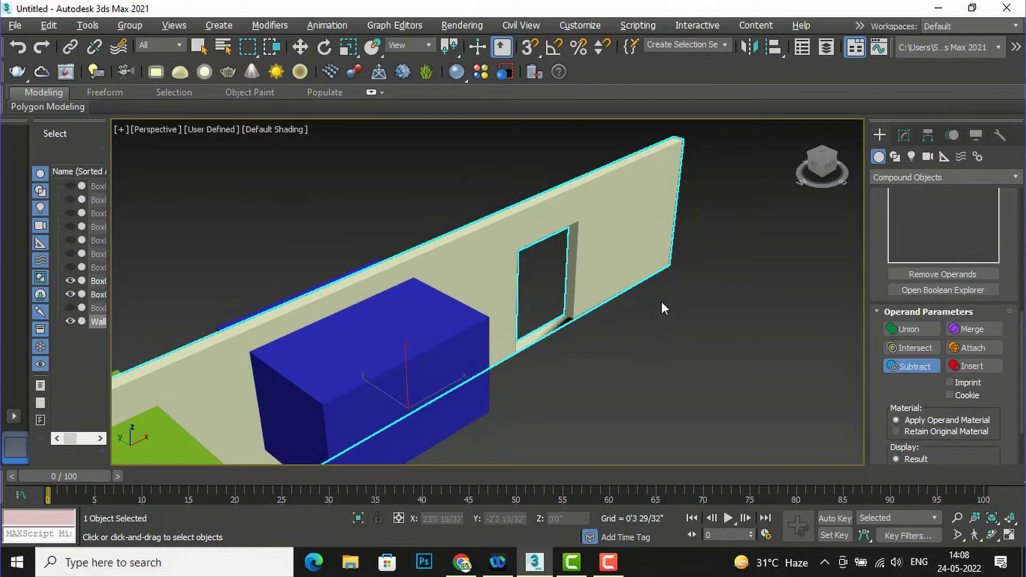
scroll(705, 257, "down", 5)
scroll(635, 277, "up", 4)
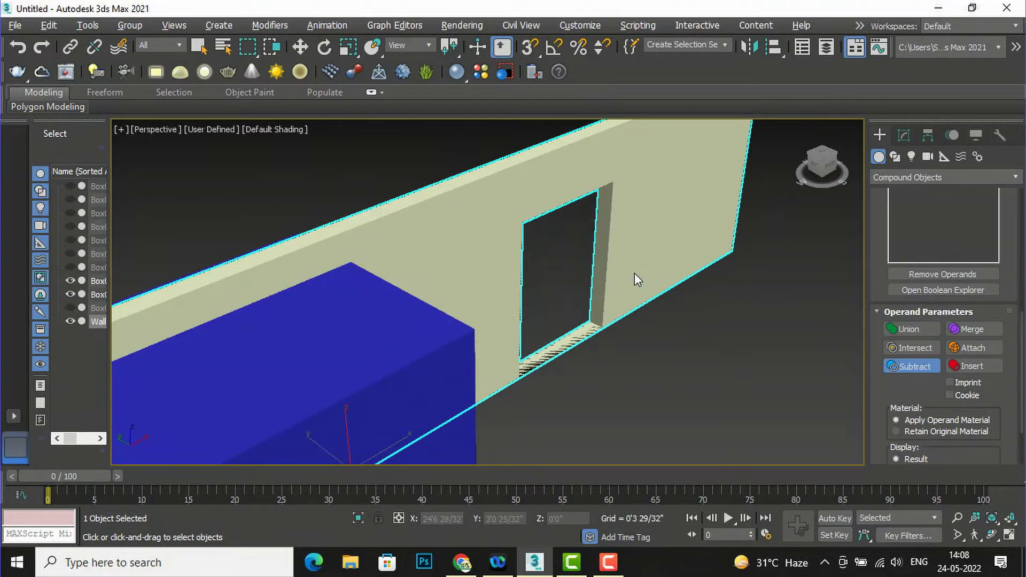
scroll(561, 345, "up", 5)
scroll(588, 291, "down", 2)
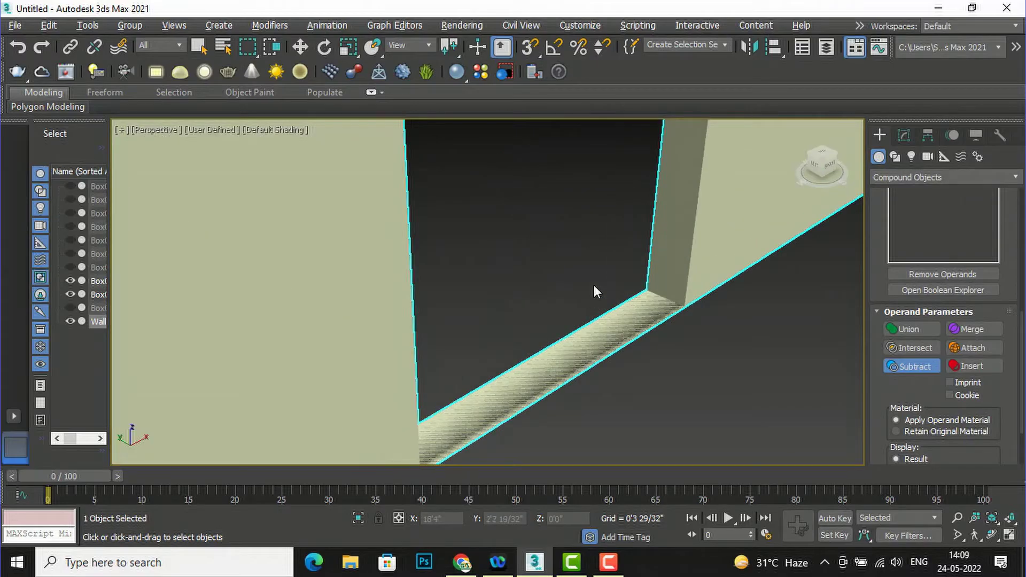
scroll(600, 329, "down", 5)
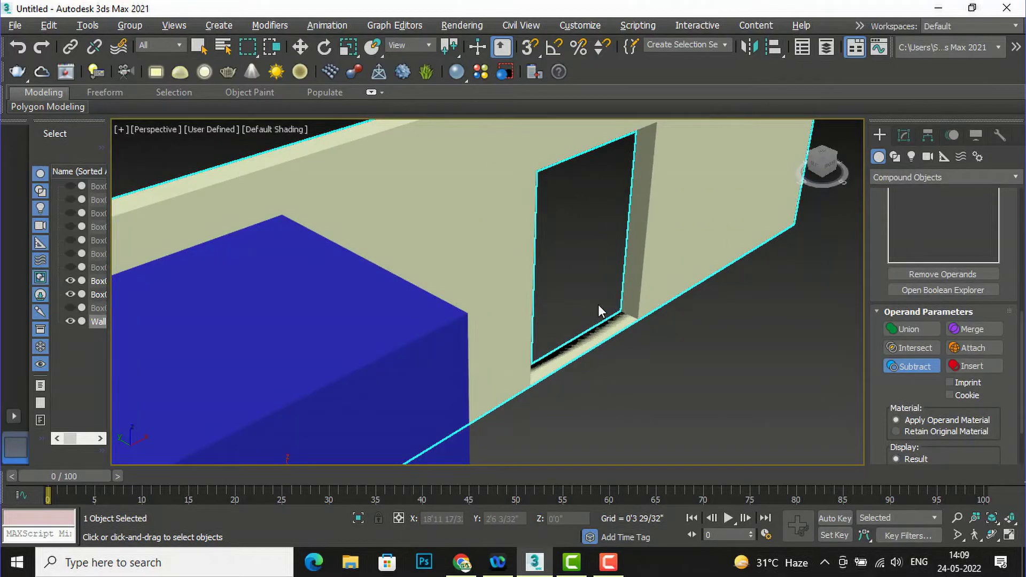
Undo the subtraction of the lilac box from the wall.
key("ctrl+z")
key("ctrl+y")
key("ctrl+z")
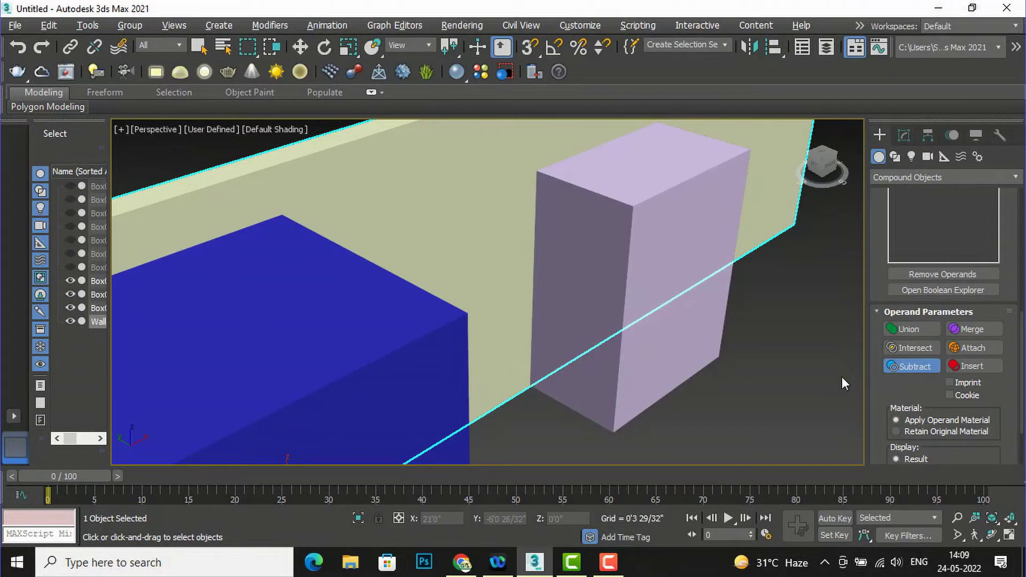
Move the lilac box down about 4 1/4 inches along the Z axis and deselect it.
left_click(301, 47)
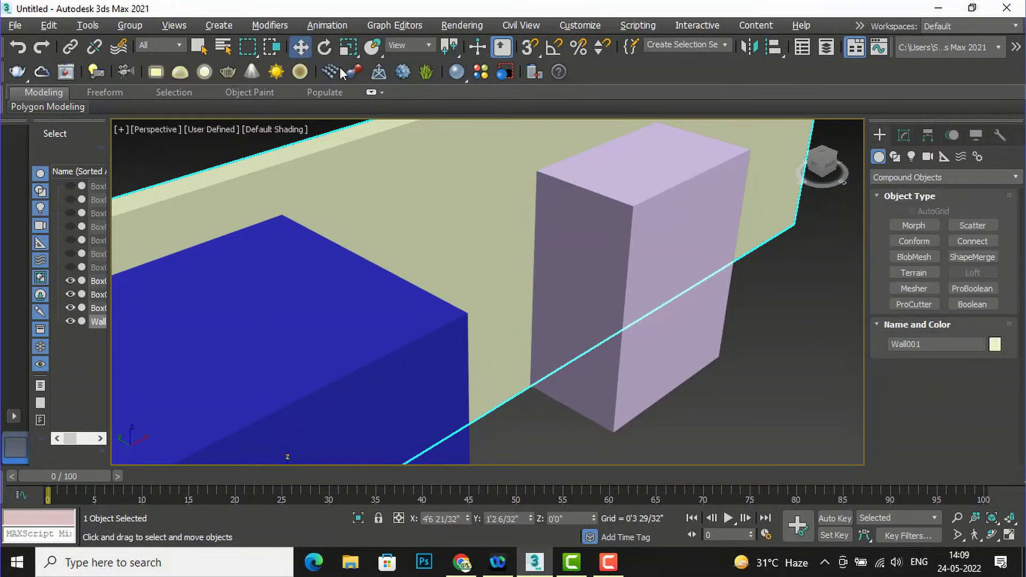
left_click(645, 225)
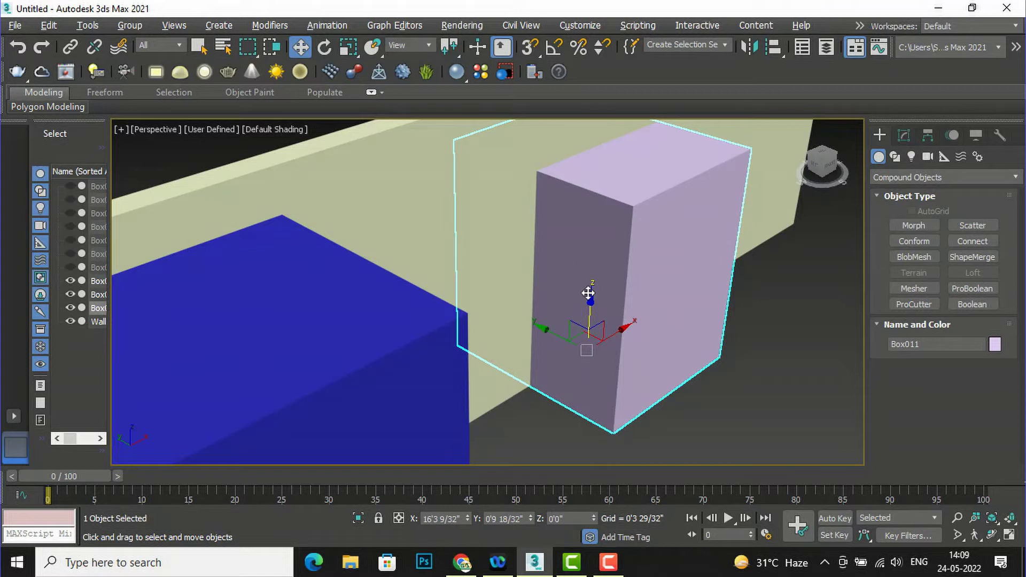
left_click_drag(591, 295, 591, 303)
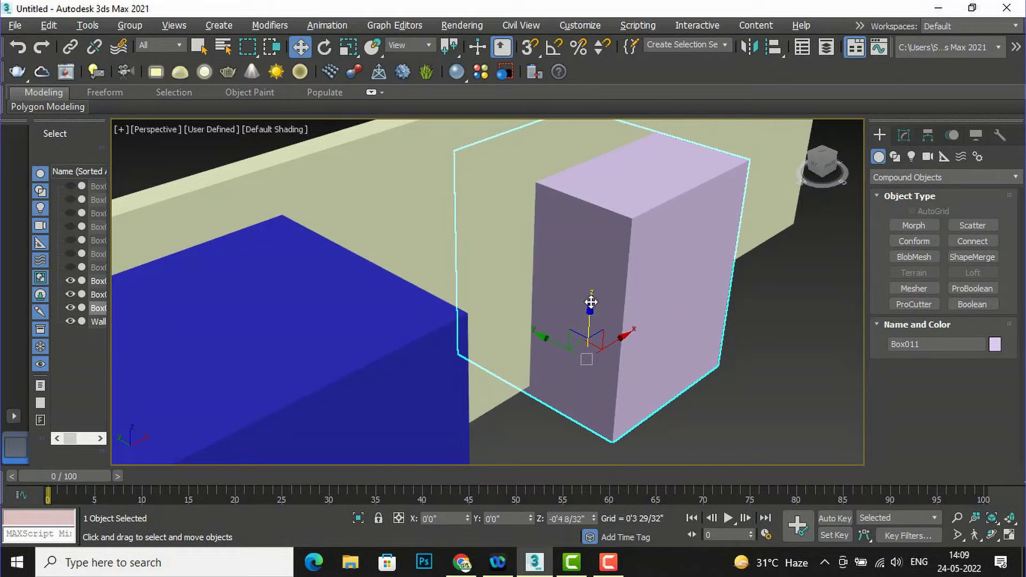
left_click(790, 313)
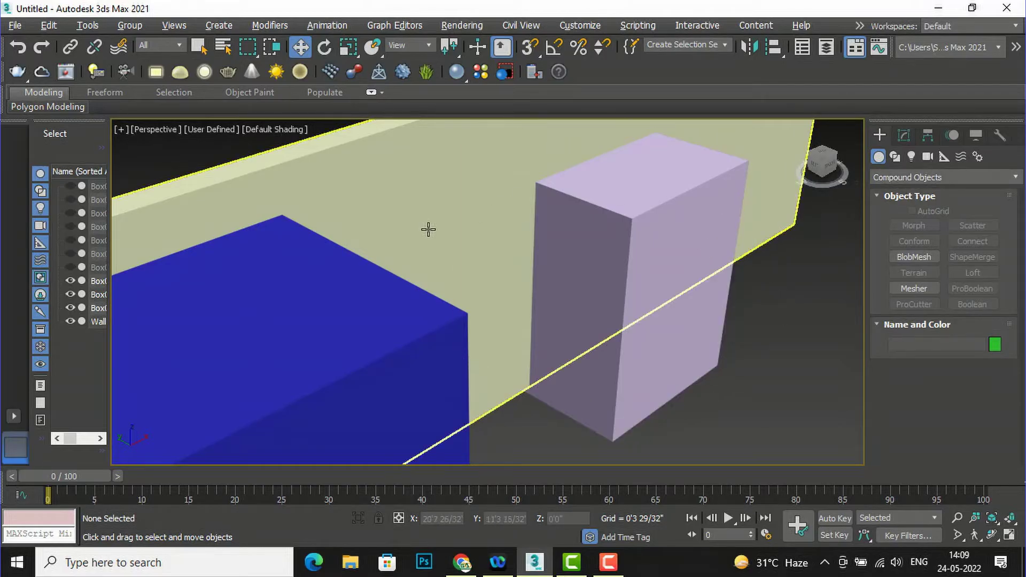
Start a Boolean on the wall, try adding the lilac box as an operand, and undo that addition.
left_click(458, 229)
left_click(897, 175)
left_click(897, 176)
left_click(963, 304)
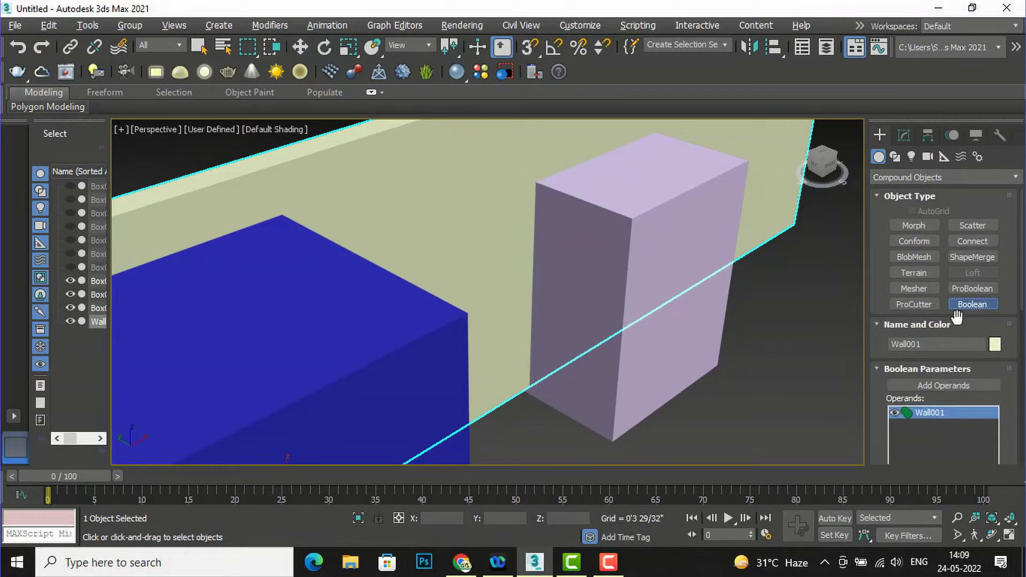
scroll(944, 389, "down", 1)
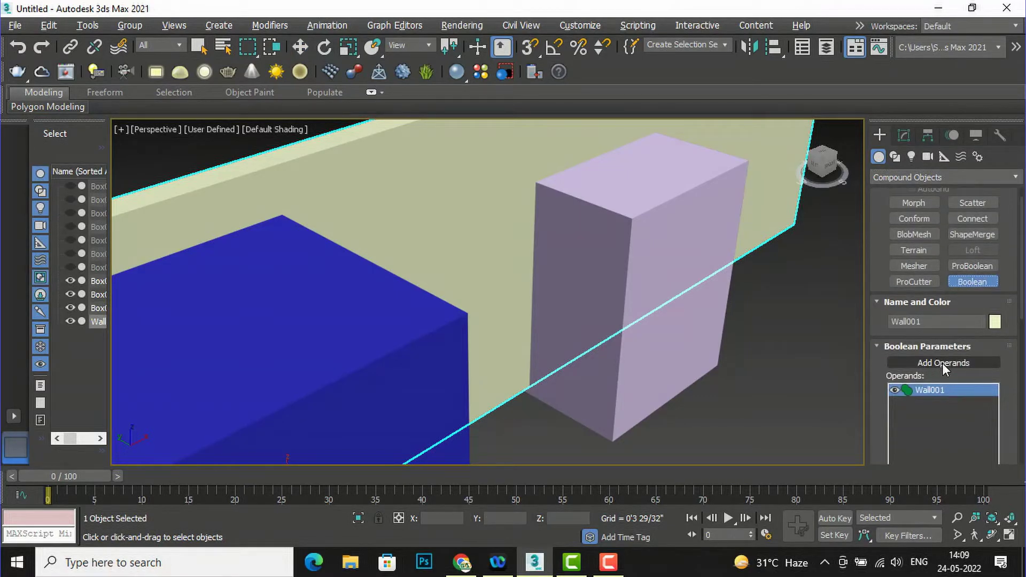
left_click(942, 363)
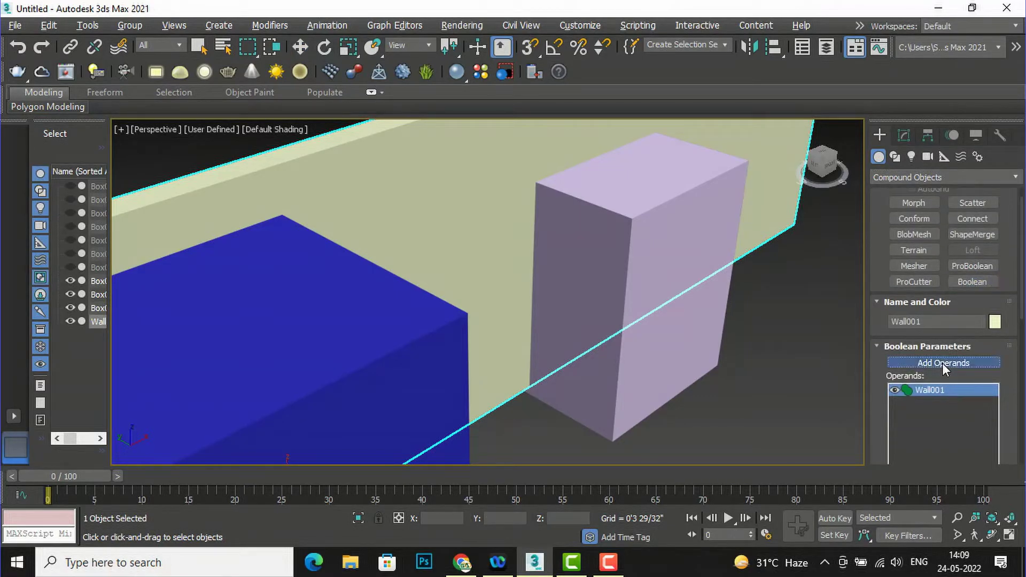
left_click(674, 270)
key("ctrl+z")
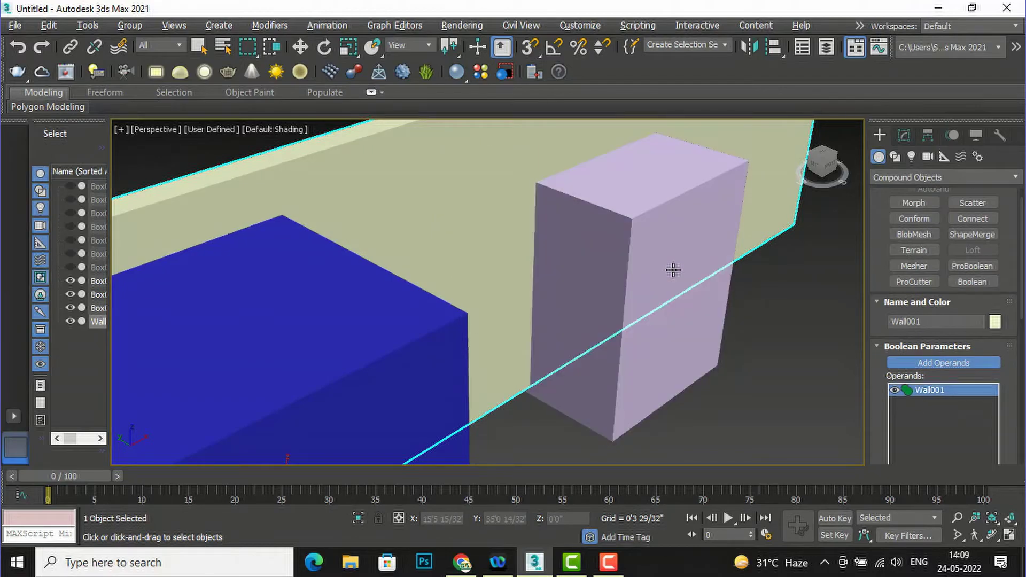
Set the operation to Subtract and add the lilac box as an operand to cut a door opening through the wall.
left_click_drag(1022, 318, 1014, 406)
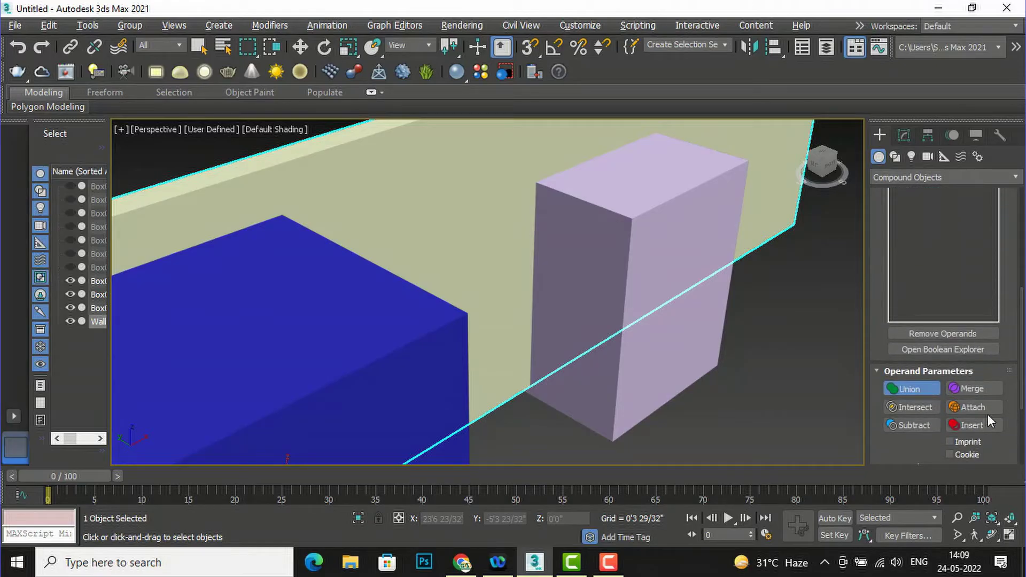
left_click(930, 426)
scroll(744, 429, "down", 5)
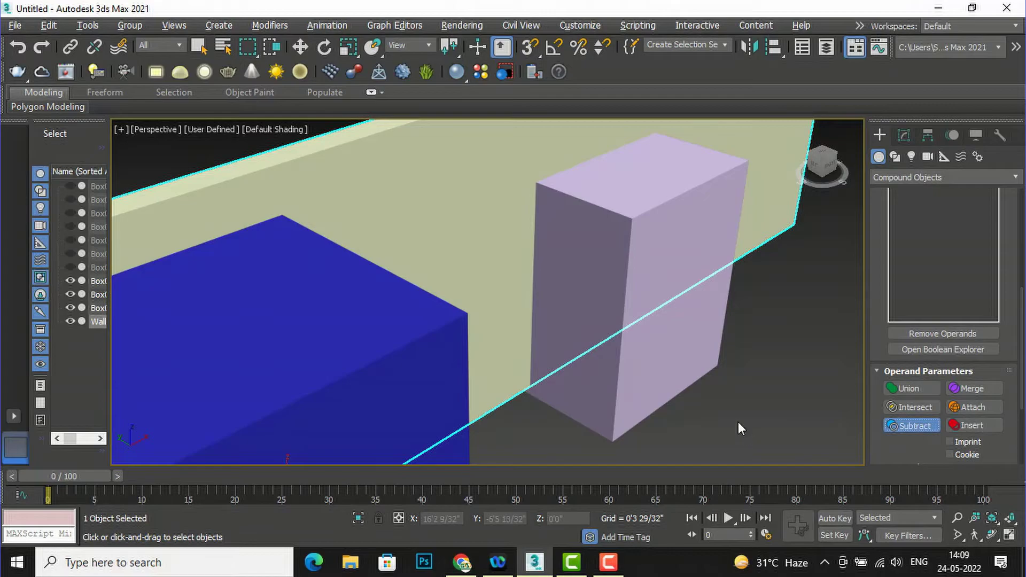
left_click(715, 311)
scroll(662, 320, "up", 2)
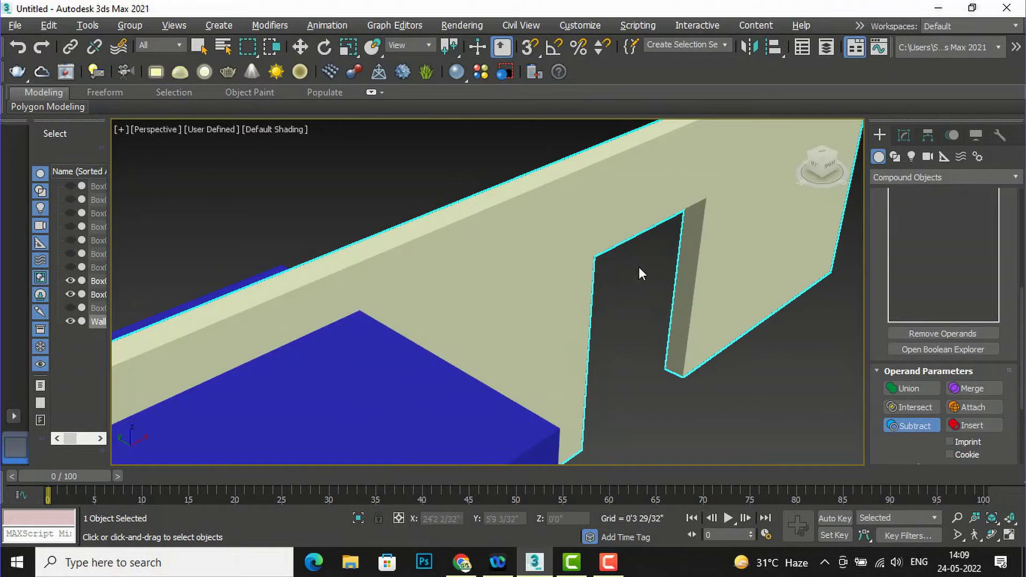
scroll(533, 235, "down", 2)
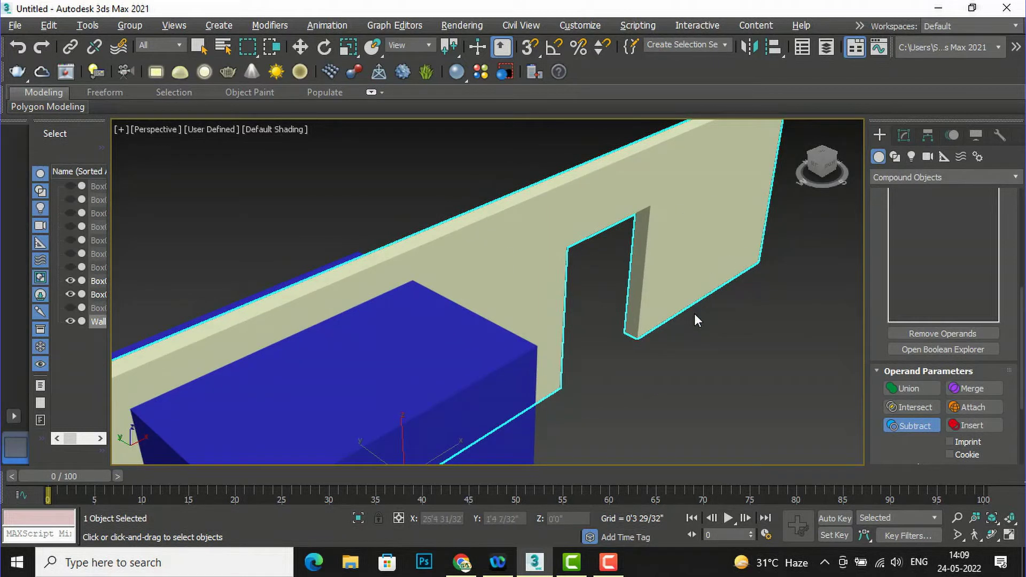
mouse_move(828, 173)
left_mouse_down()
mouse_move(841, 183)
mouse_move(814, 196)
mouse_move(826, 185)
left_mouse_up()
scroll(564, 246, "down", 2)
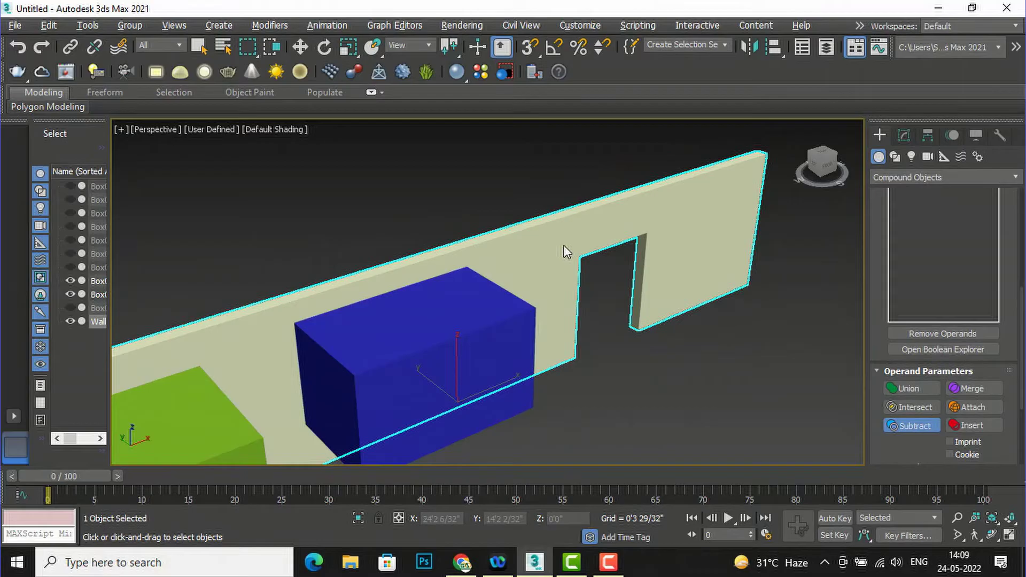
Start a new Boolean on the wall and add the blue box as a Union operand.
left_click(971, 399)
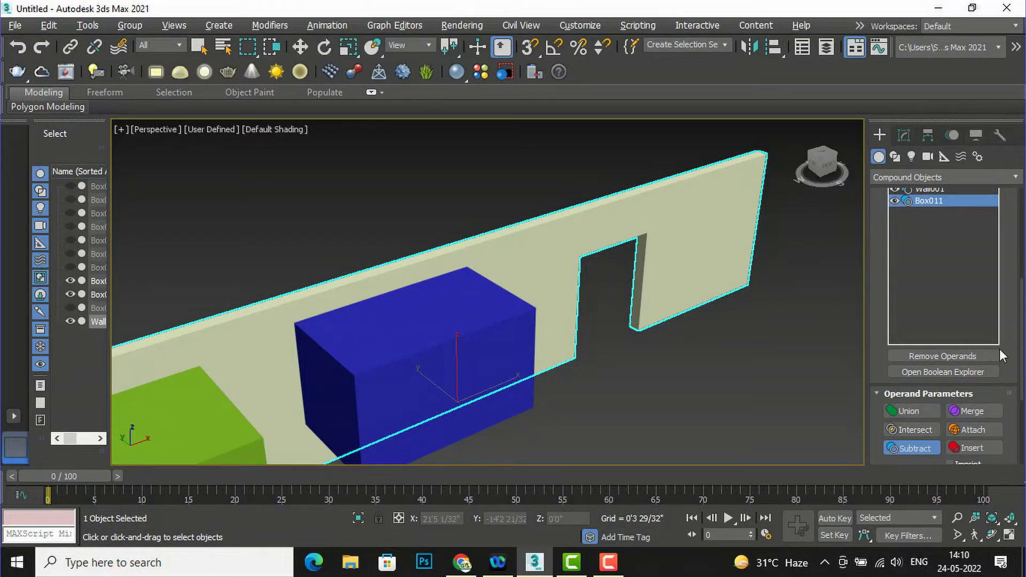
scroll(1024, 334, "up", 5)
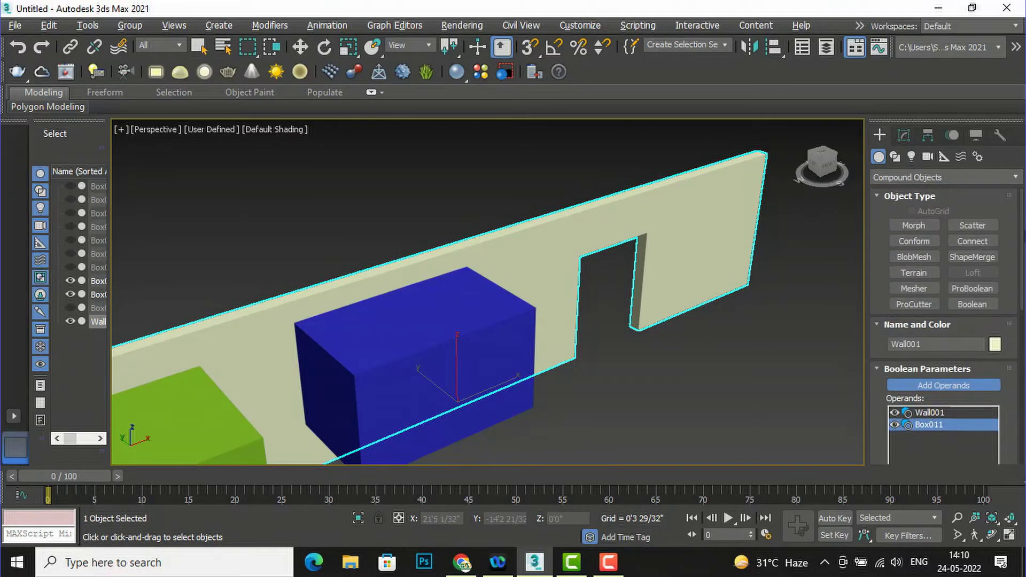
left_click(989, 304)
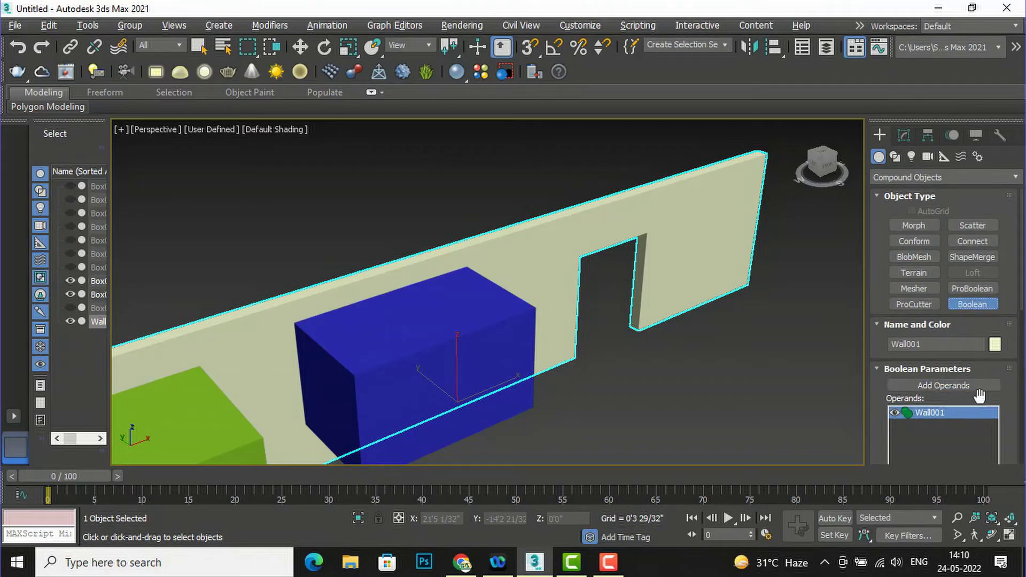
left_click_drag(976, 417, 979, 396)
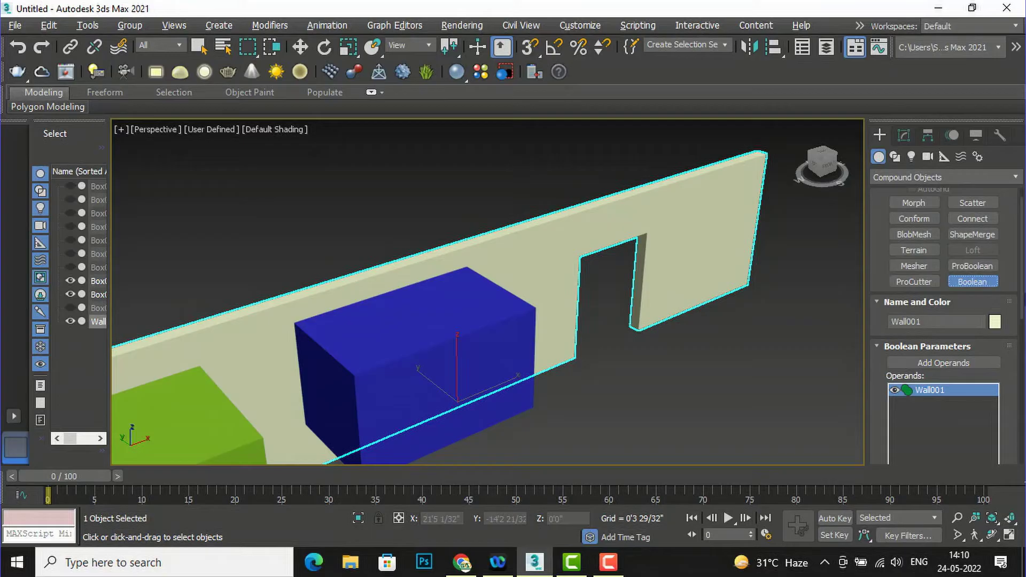
scroll(1022, 381, "down", 6)
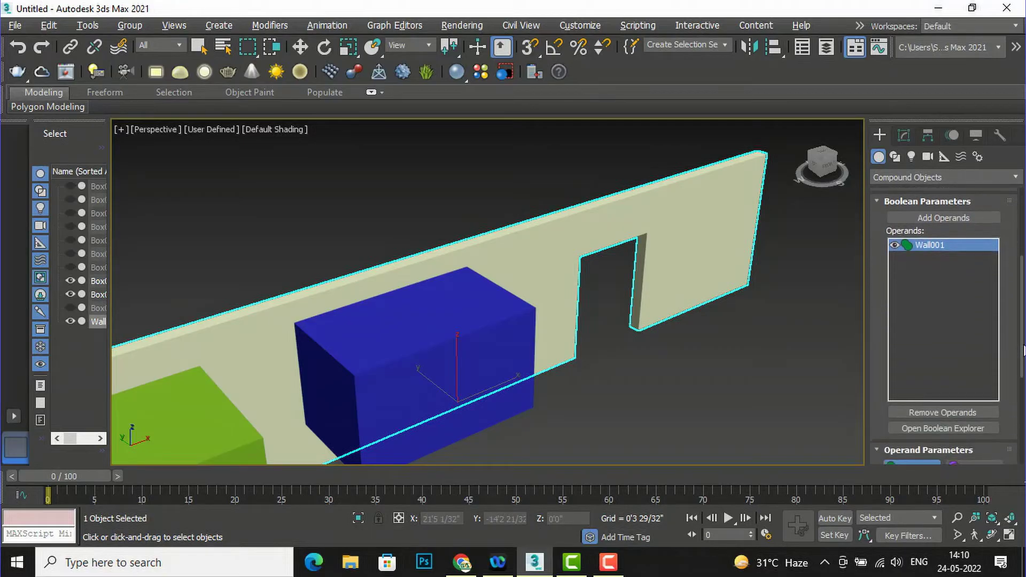
scroll(1022, 381, "up", 3)
scroll(947, 392, "down", 6)
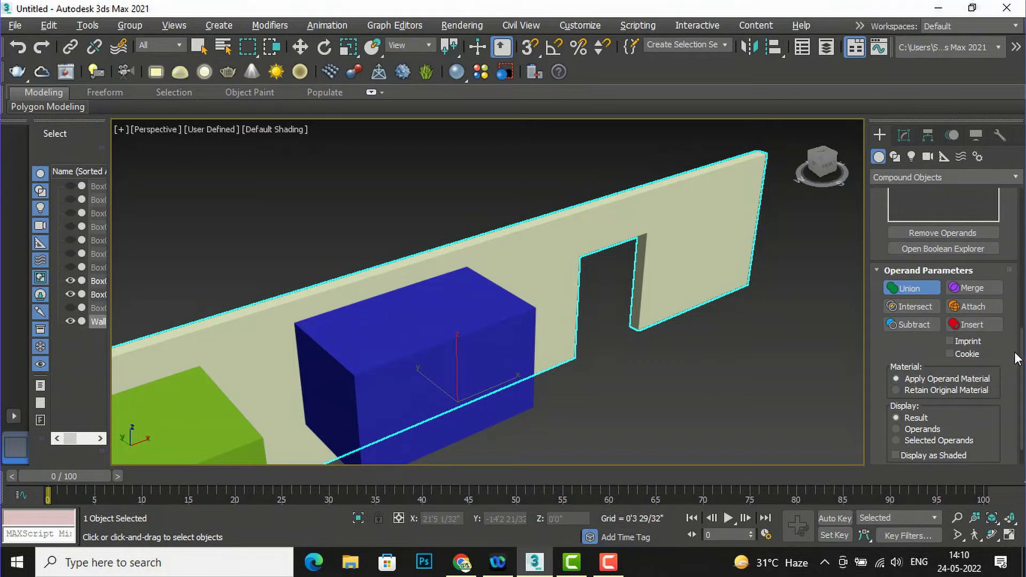
scroll(949, 328, "up", 5)
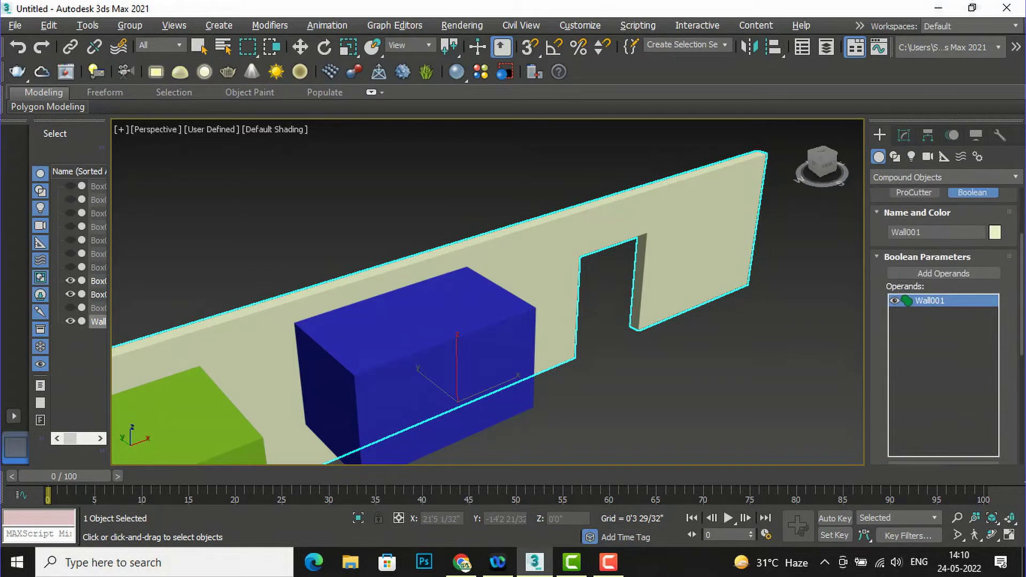
left_click(947, 273)
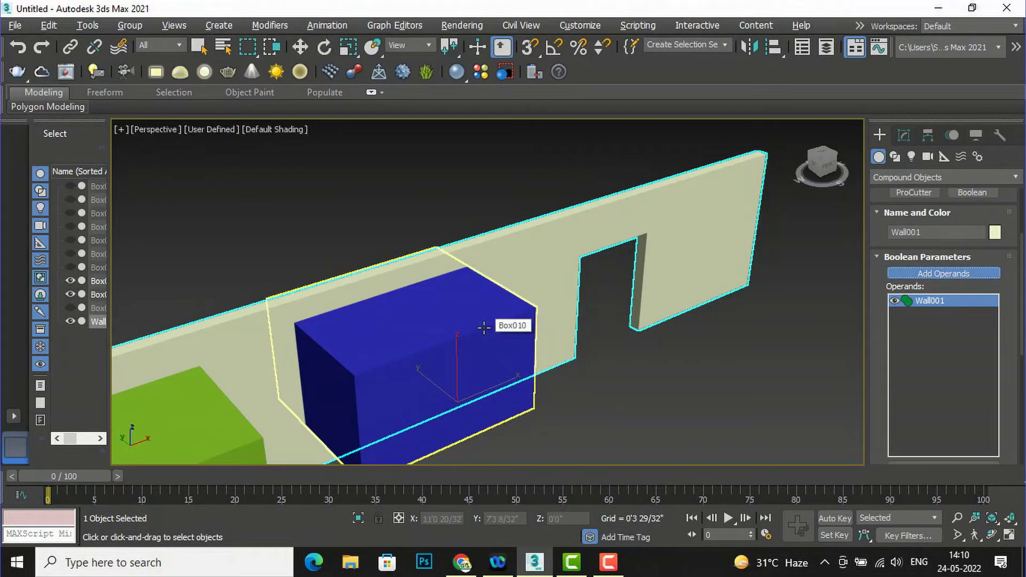
left_click(484, 328)
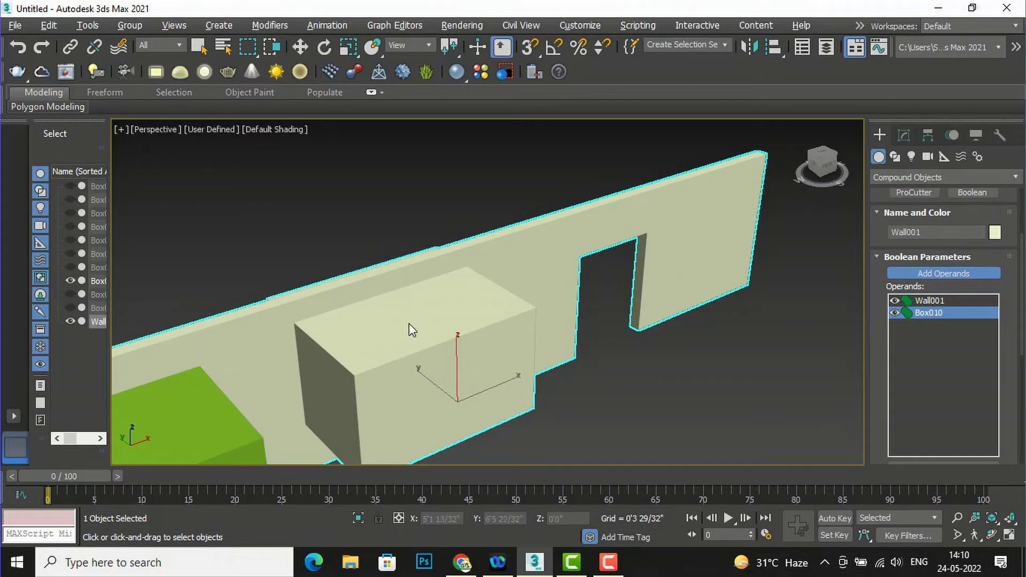
scroll(541, 210, "down", 3)
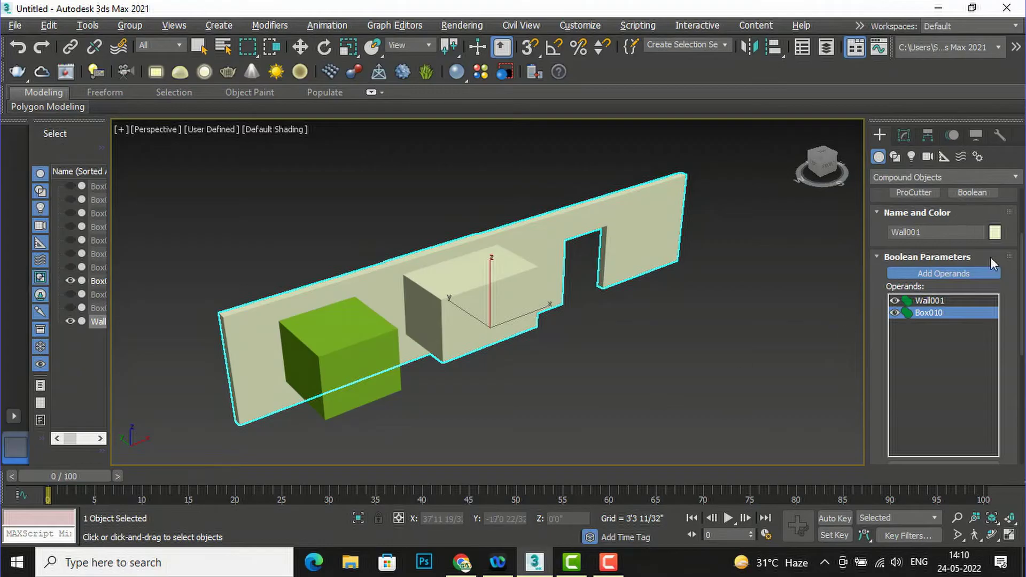
Start another Boolean on the wall, set the operation to Intersect, and add the green box as an operand.
scroll(1021, 252, "up", 2)
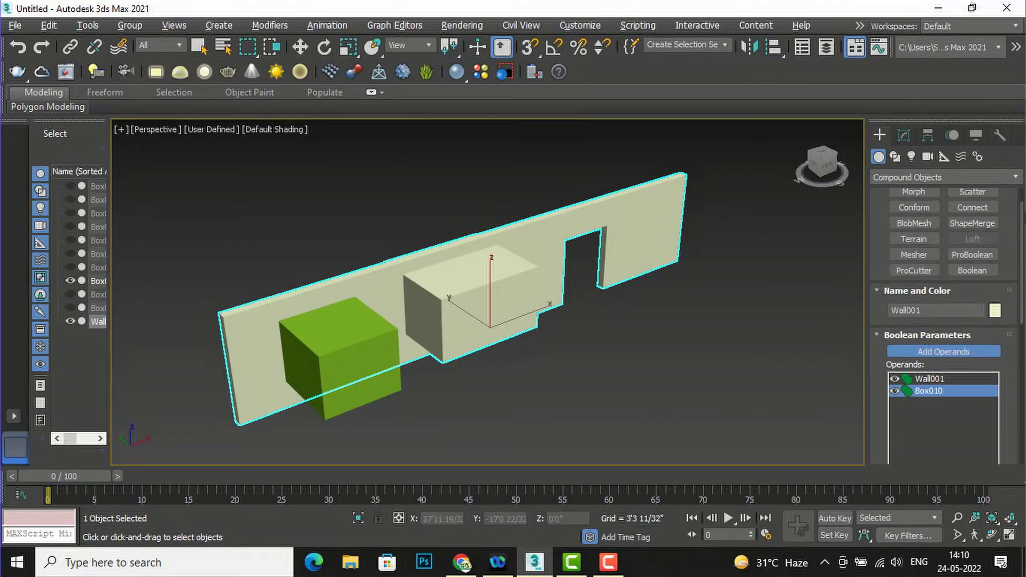
scroll(939, 296, "up", 1)
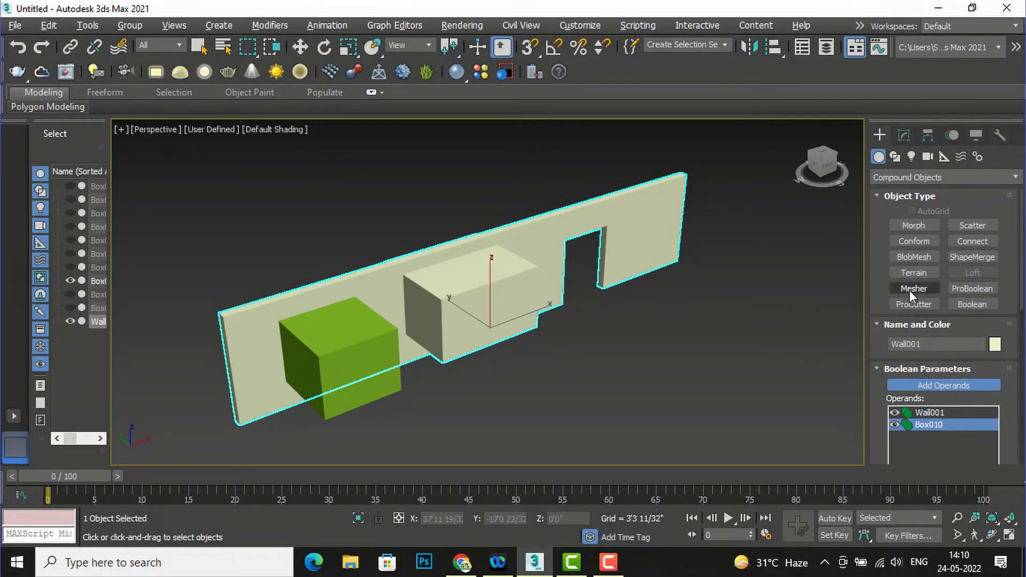
left_click(963, 303)
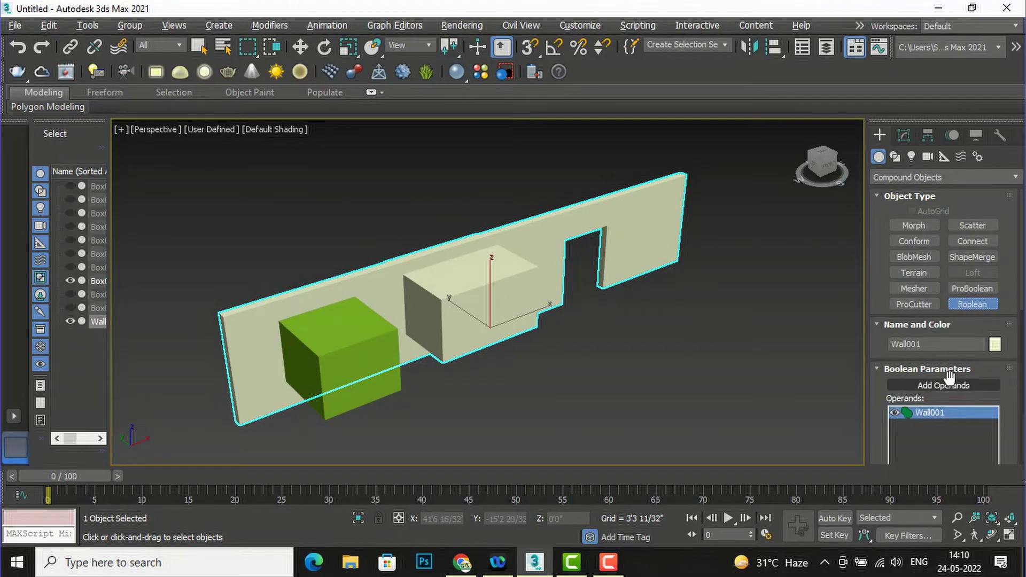
left_click_drag(1021, 299, 1021, 409)
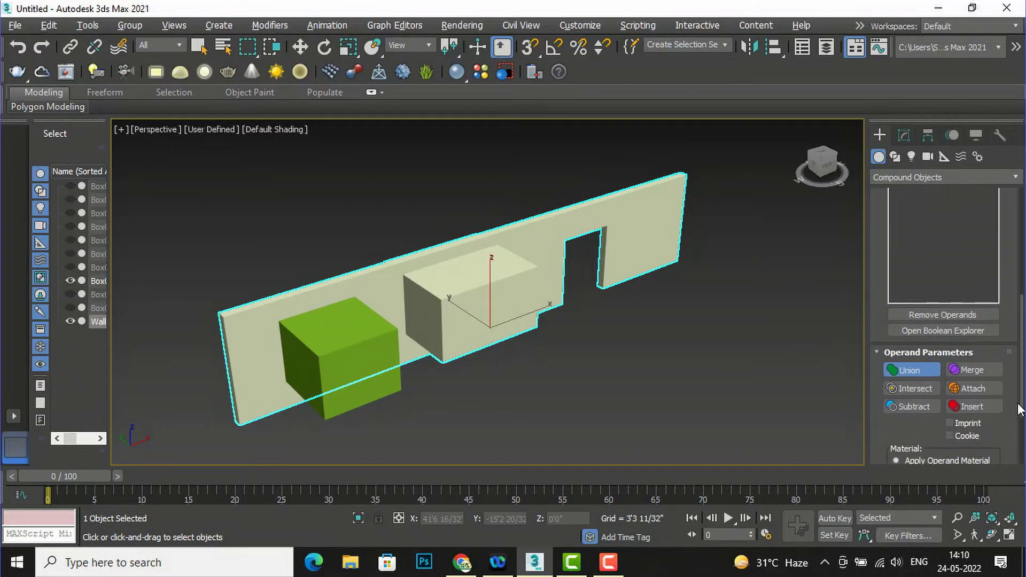
left_click(932, 382)
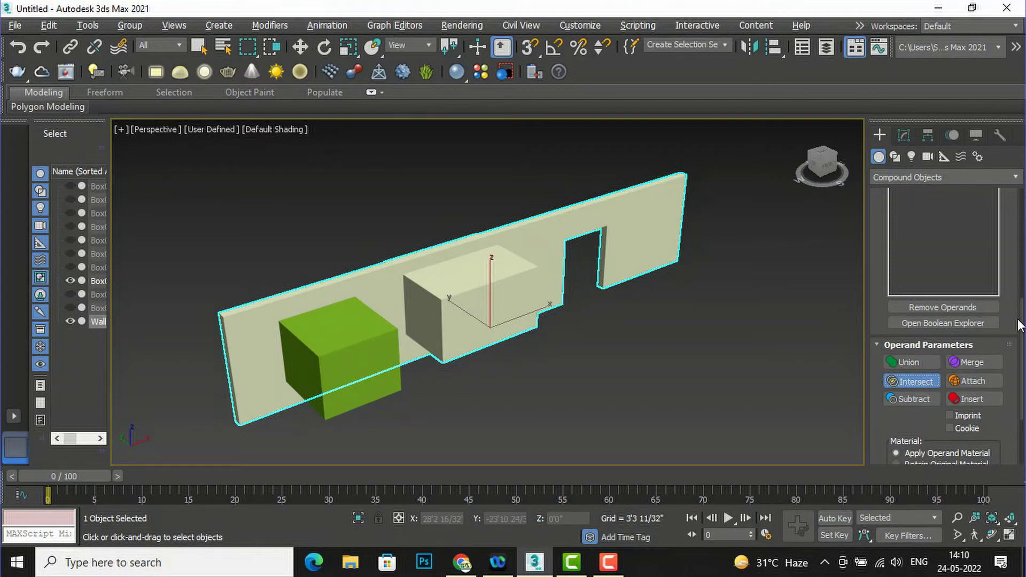
left_click_drag(1020, 327, 1023, 252)
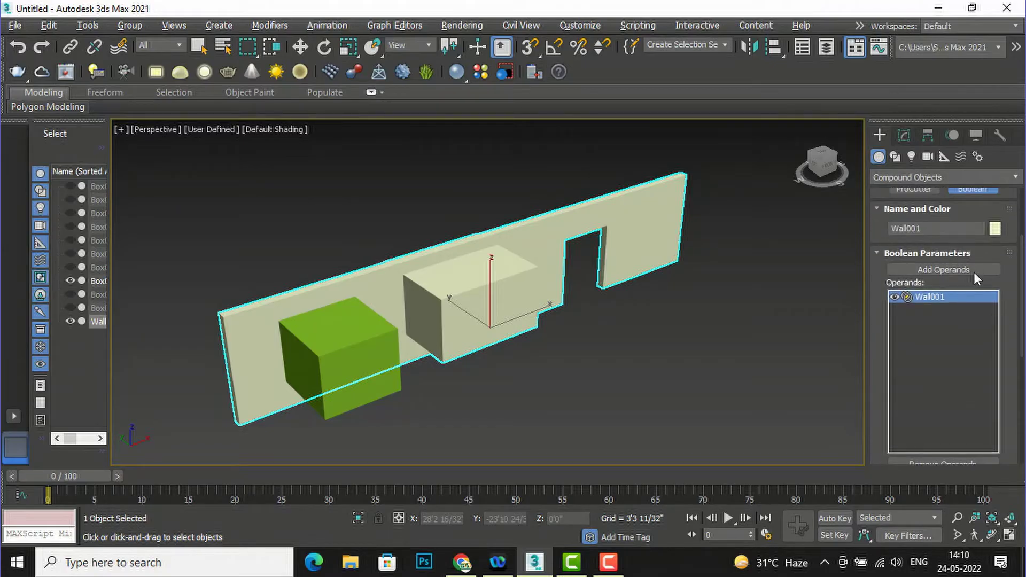
left_click(974, 270)
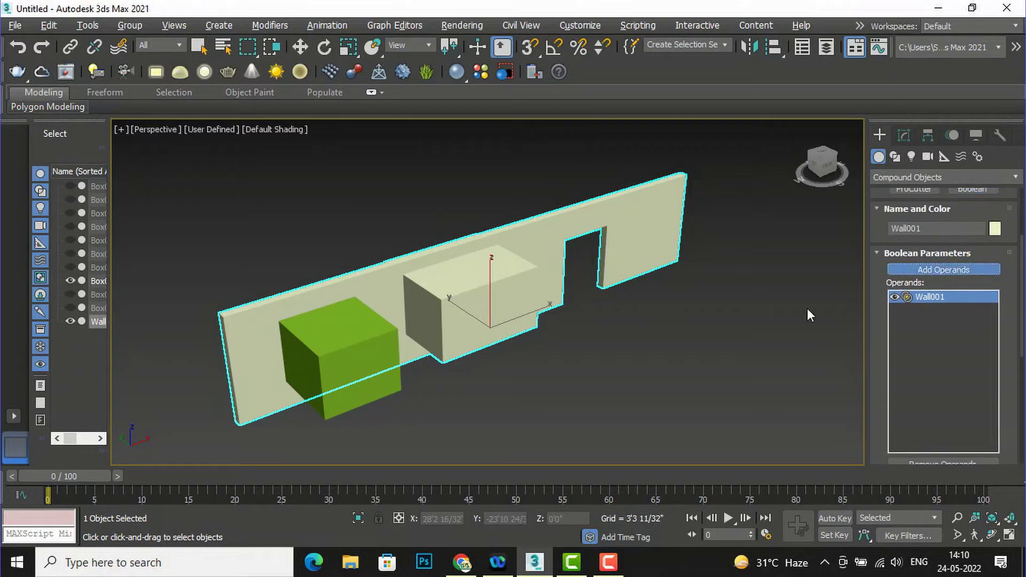
left_click(359, 341)
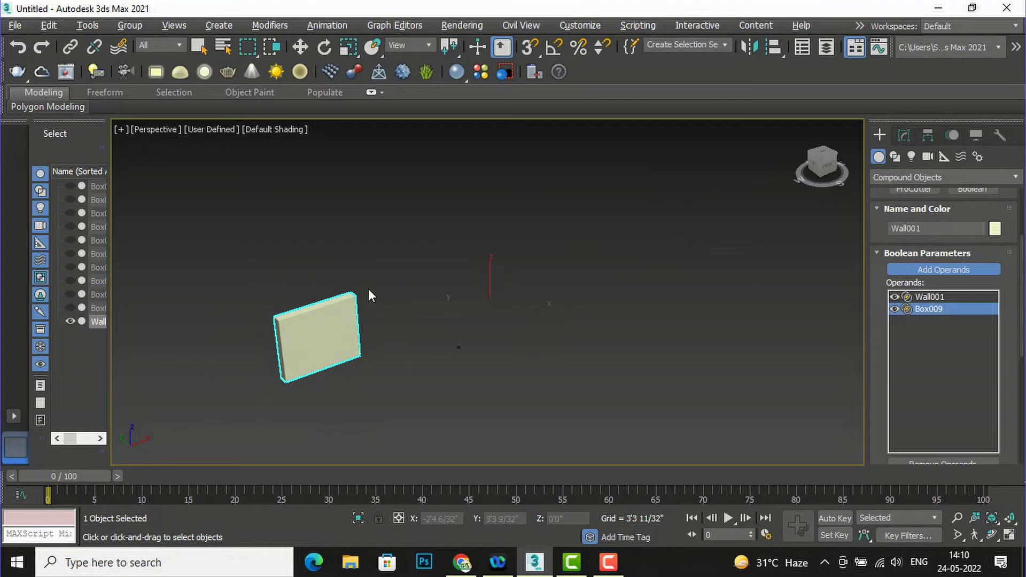
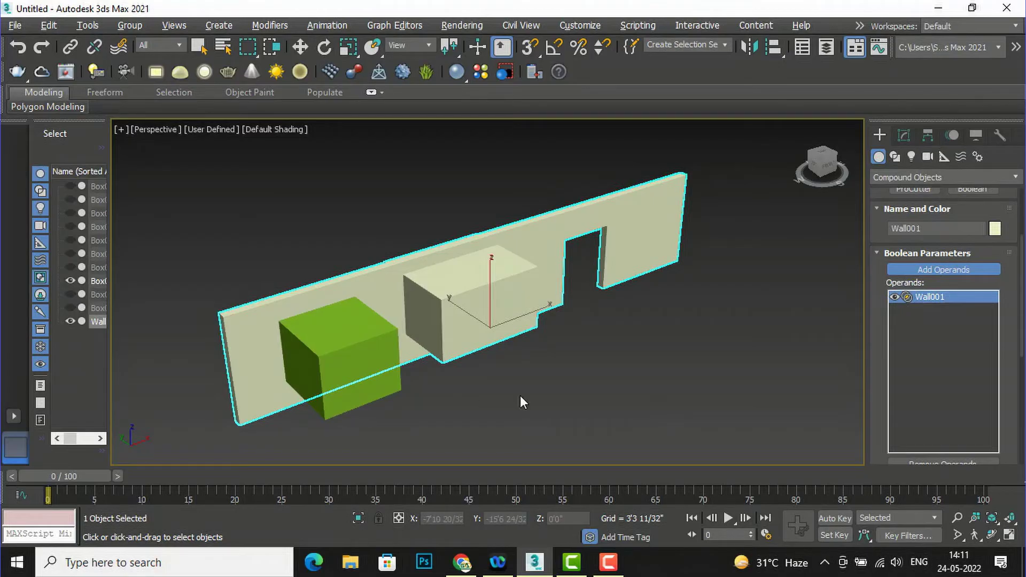
Preview the Boolean with its display set to Operands, and return the display to Result.
left_click(951, 269)
left_click_drag(1020, 320, 1014, 424)
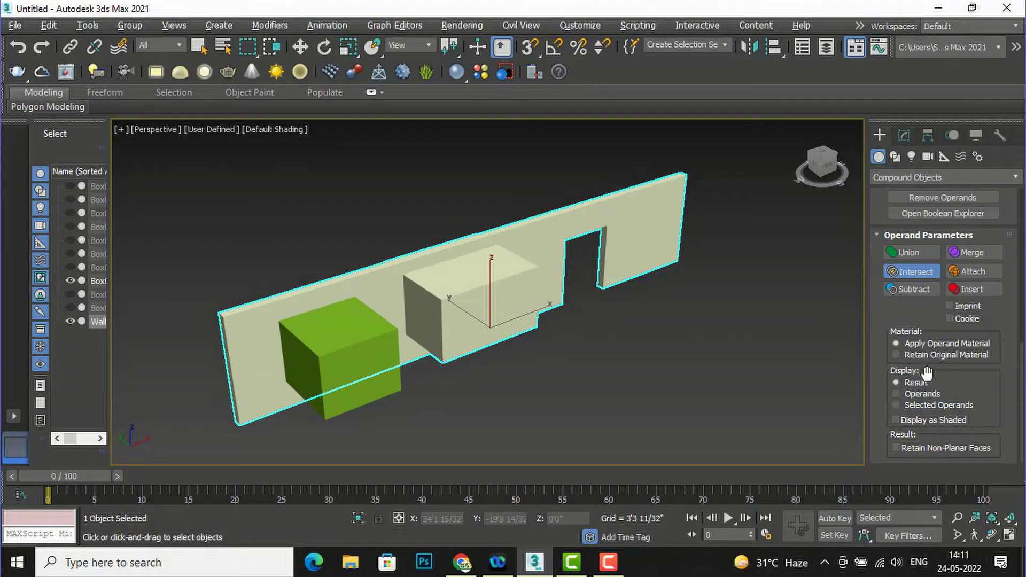
left_click(915, 395)
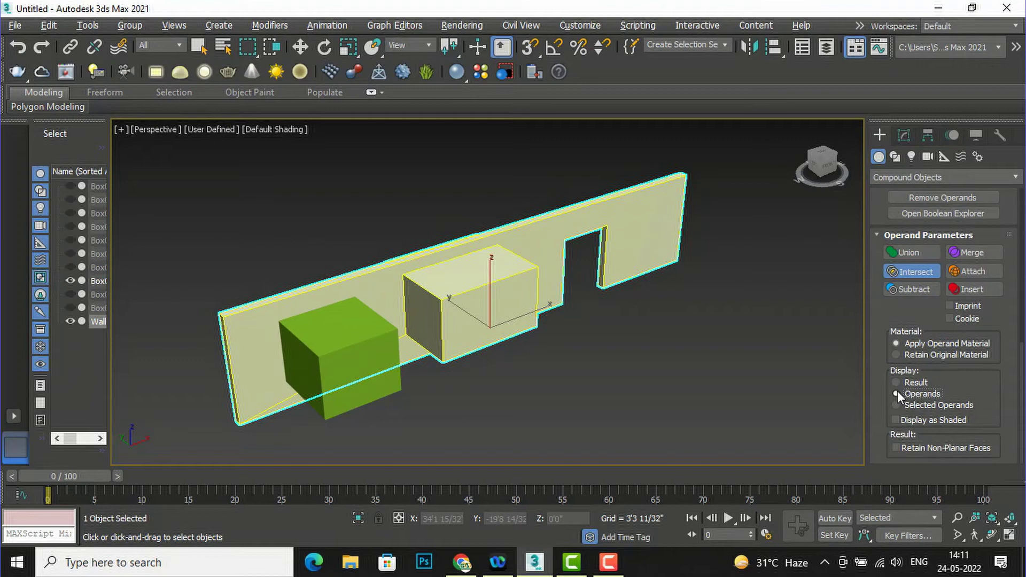
left_click(899, 382)
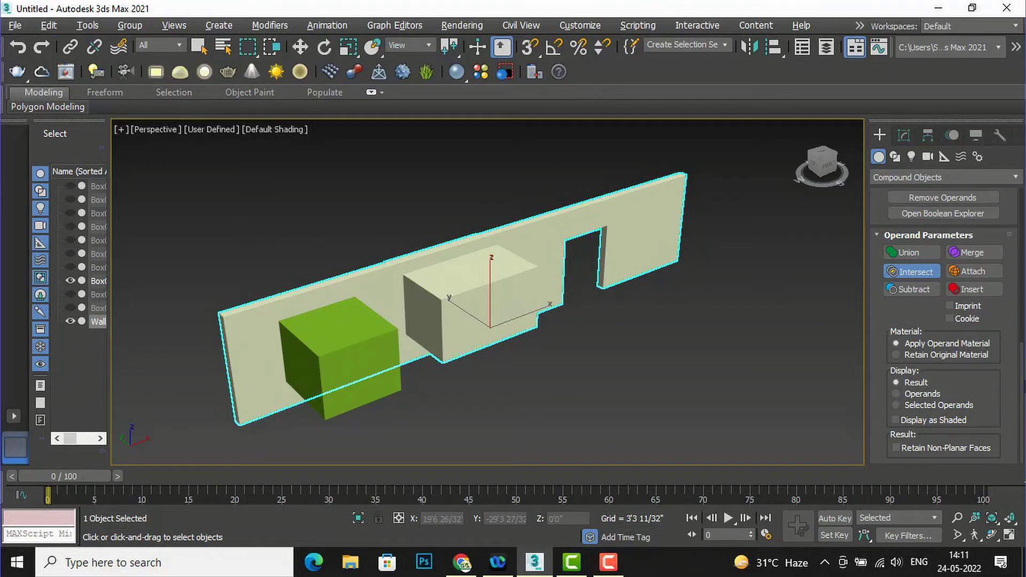
left_click_drag(1024, 385, 1022, 225)
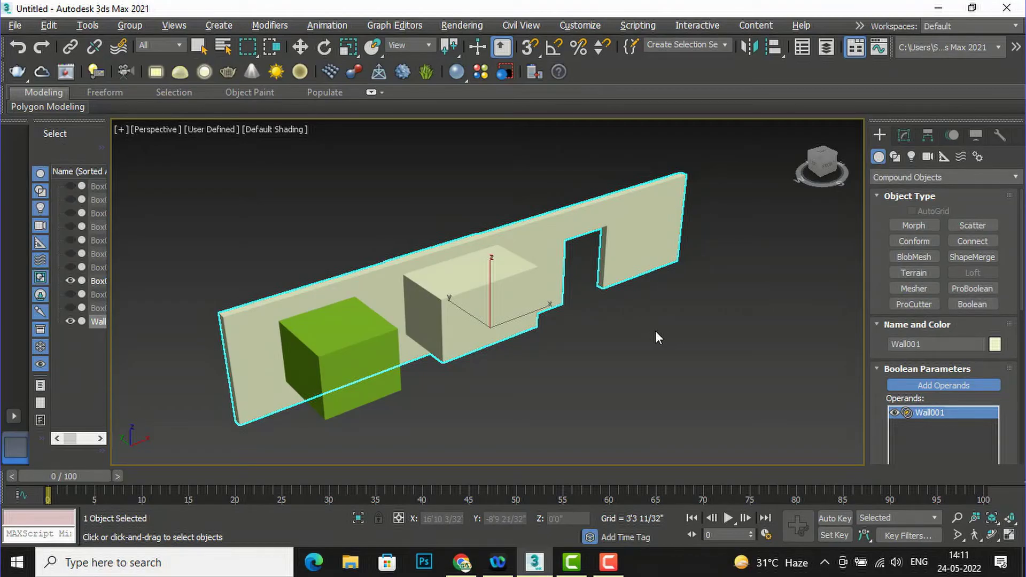
Undo the Boolean operations until the wall and the three boxes are separate objects again, and clear the selection.
key("ctrl+z")
key("ctrl+z")
key("ctrl+z")
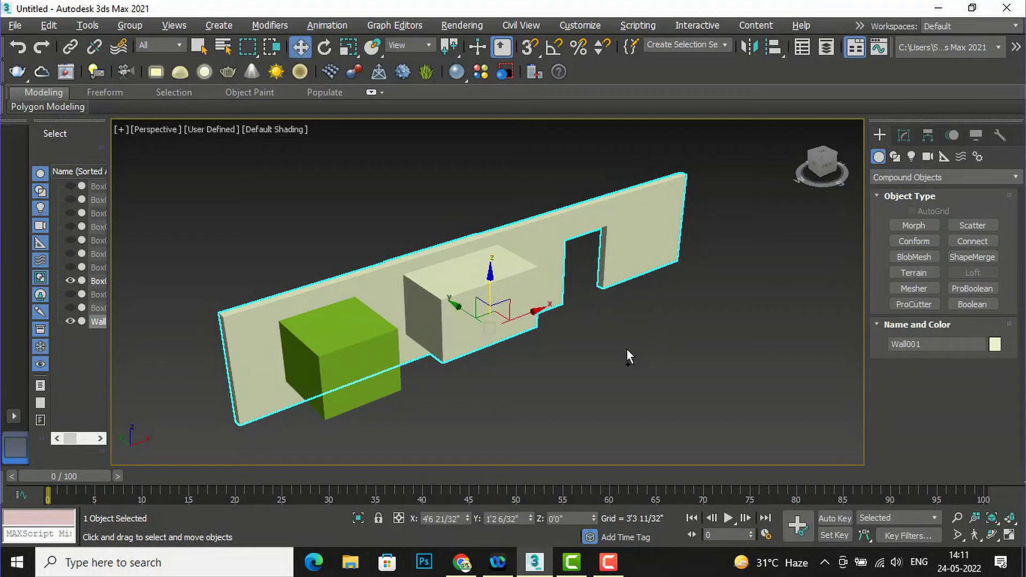
key("ctrl+z")
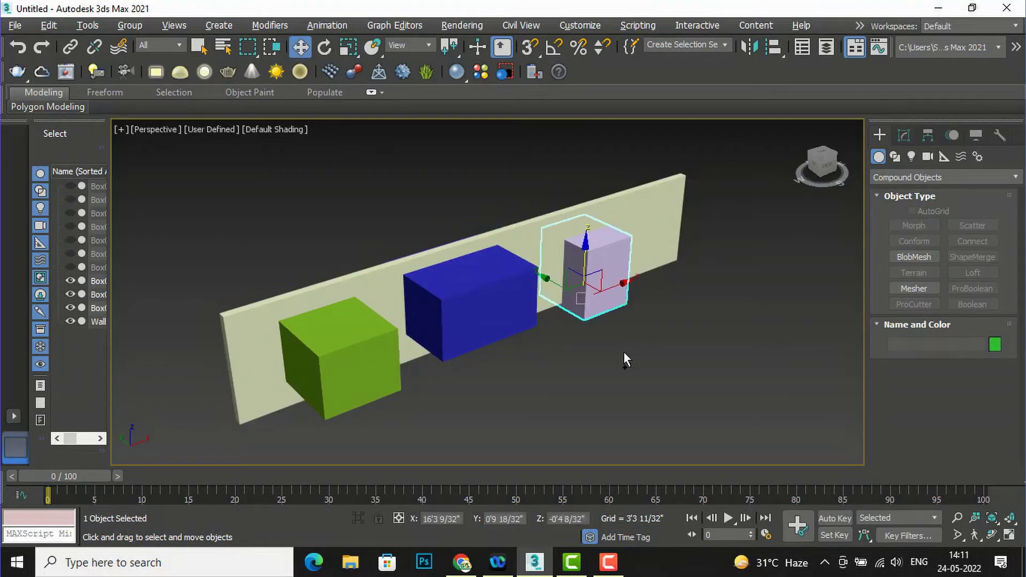
left_click(625, 367)
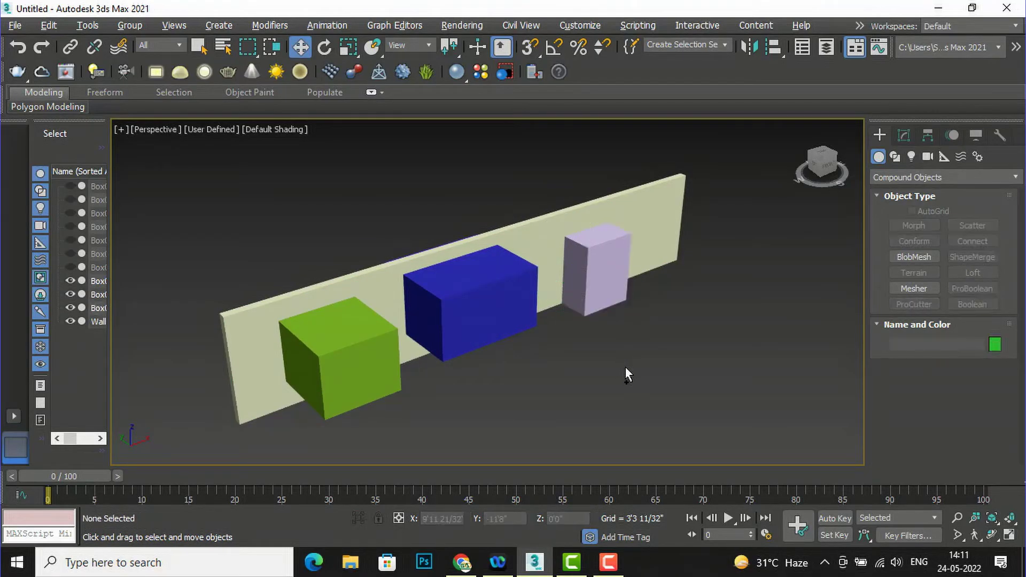
Apply ProBoolean to the wall with Subtraction and pick the light purple box as an Instance operand.
left_click(643, 214)
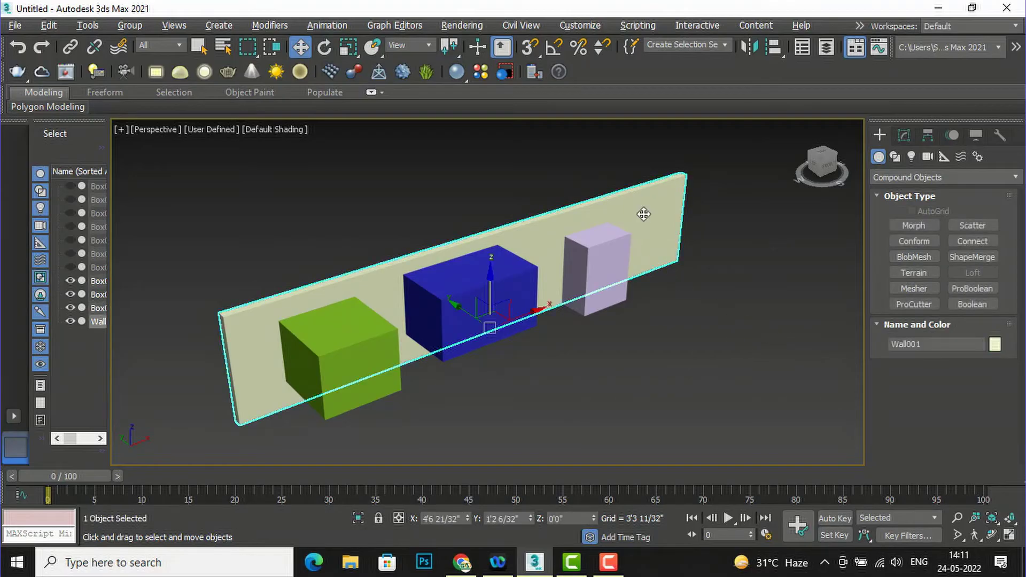
left_click(990, 289)
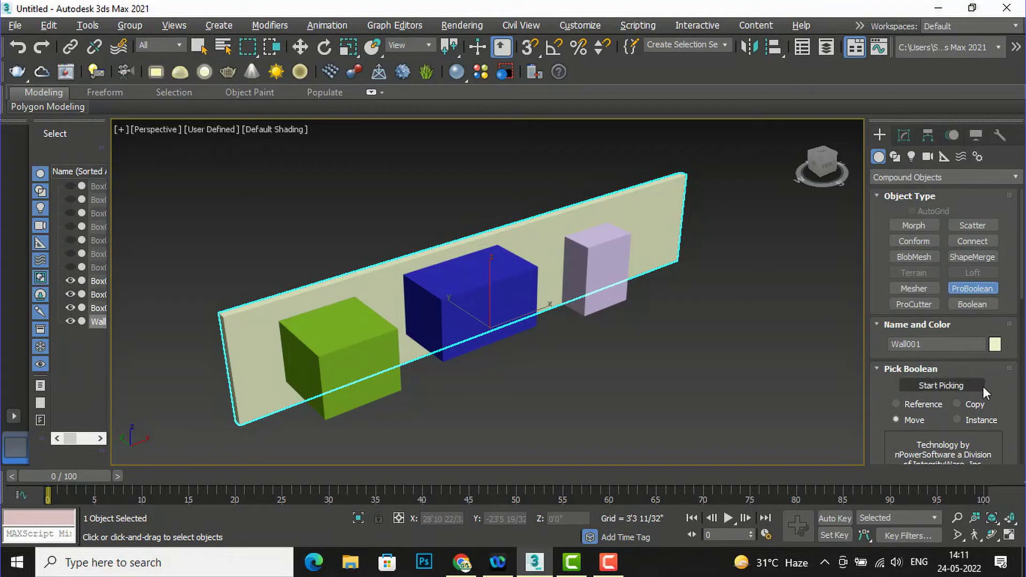
left_click_drag(1023, 283, 1023, 317)
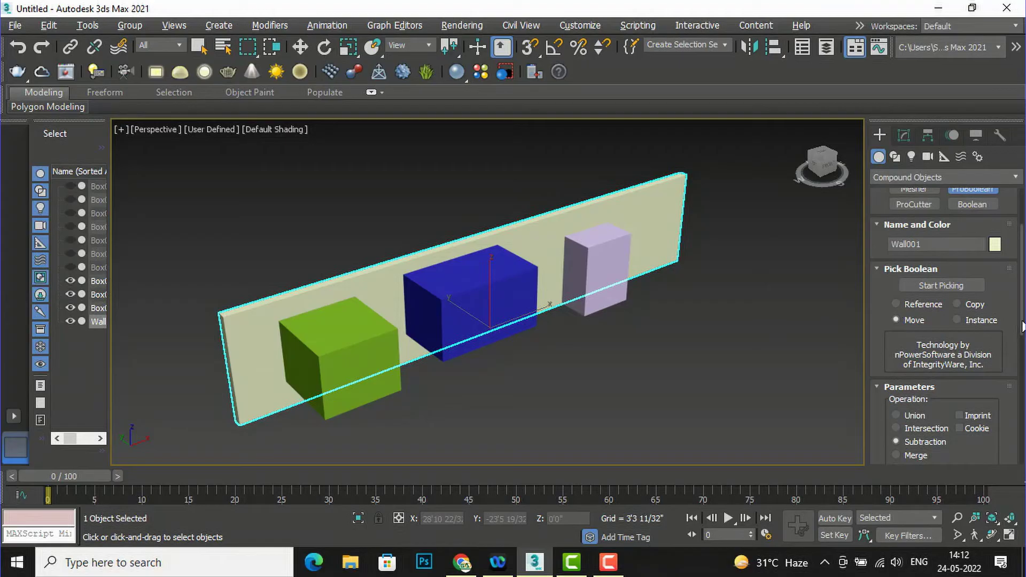
scroll(981, 355, "down", 3)
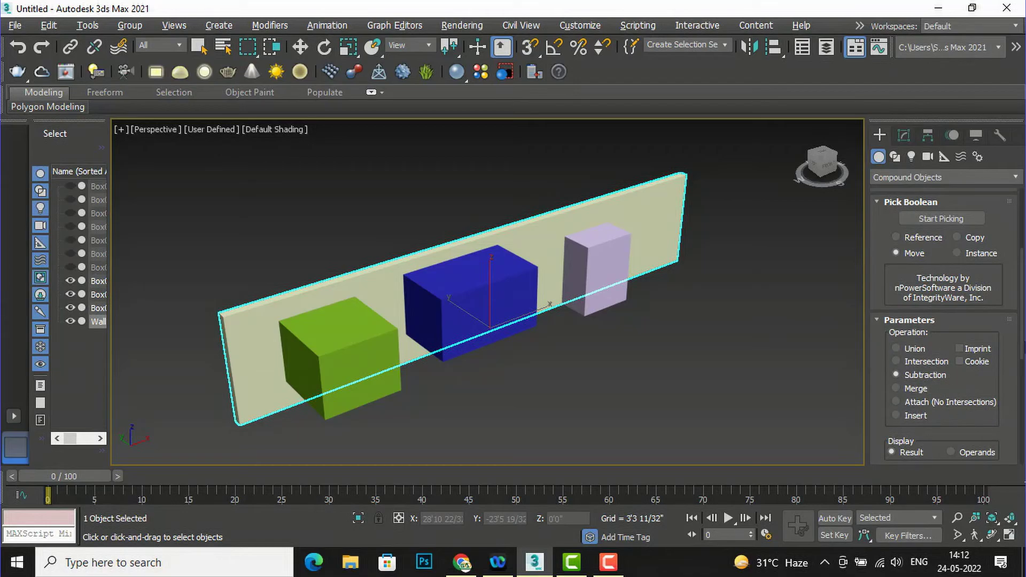
left_click_drag(1023, 336, 1023, 373)
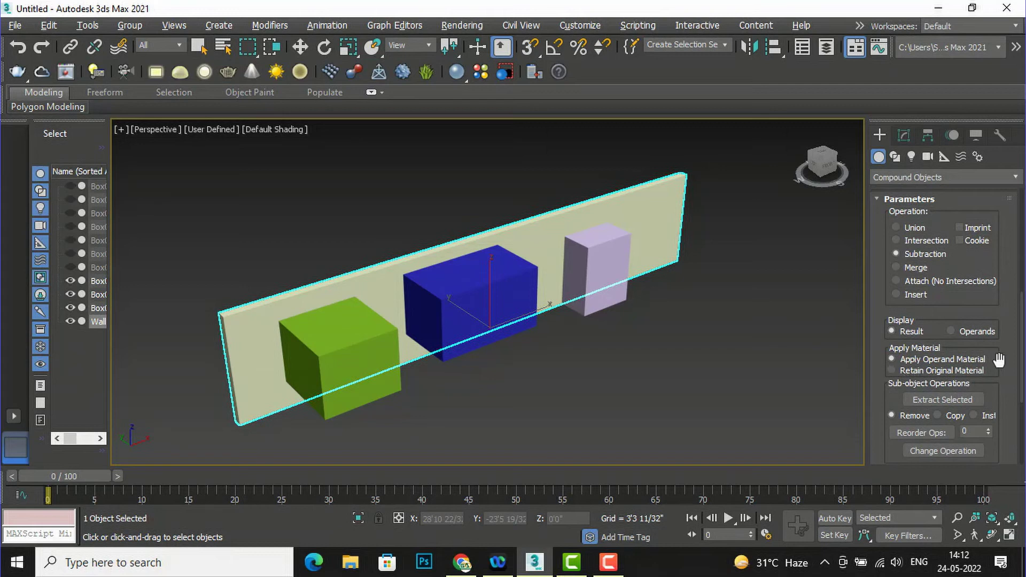
left_click_drag(1022, 316, 1021, 238)
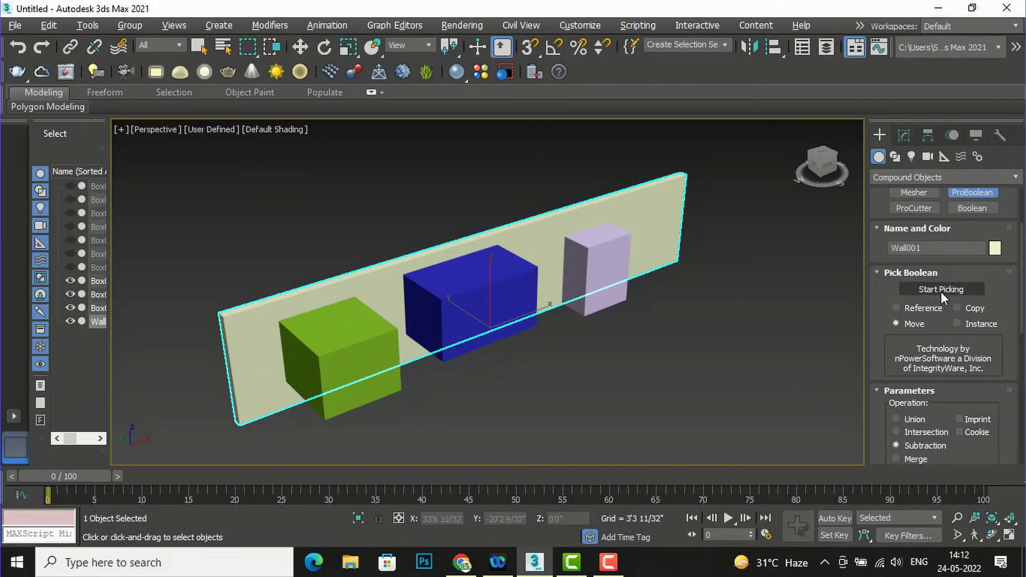
left_click(960, 319)
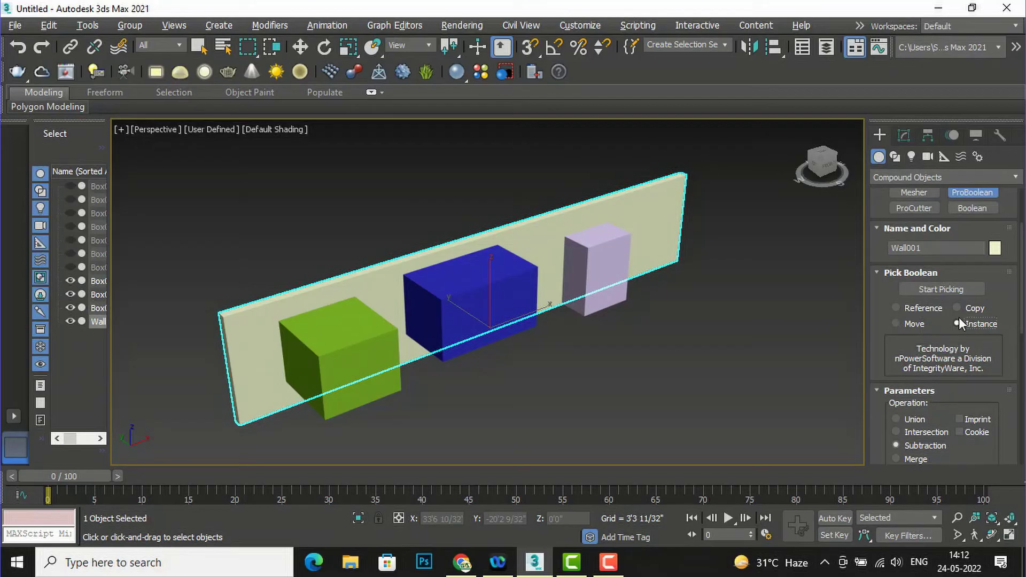
left_click(954, 289)
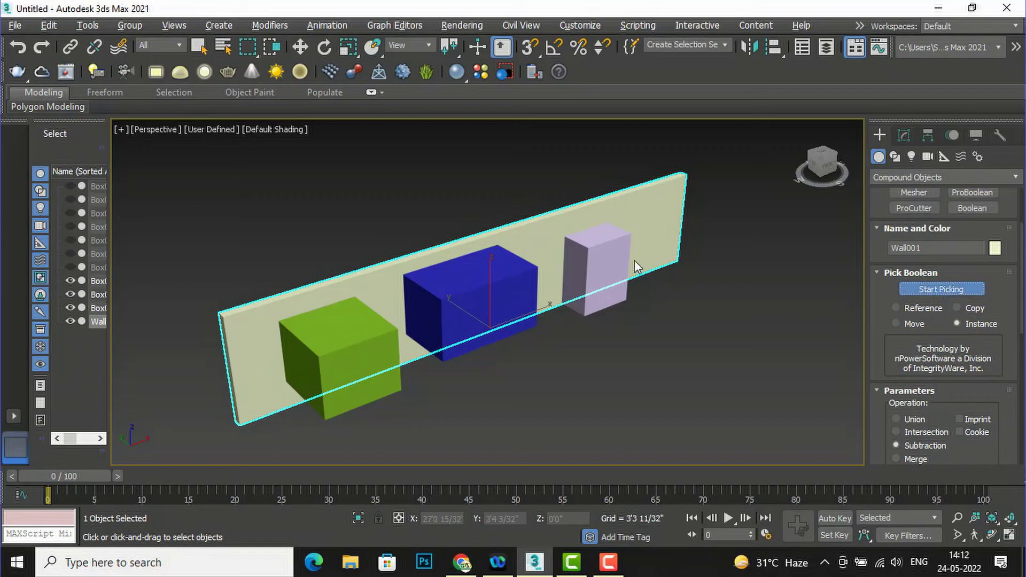
left_click(604, 248)
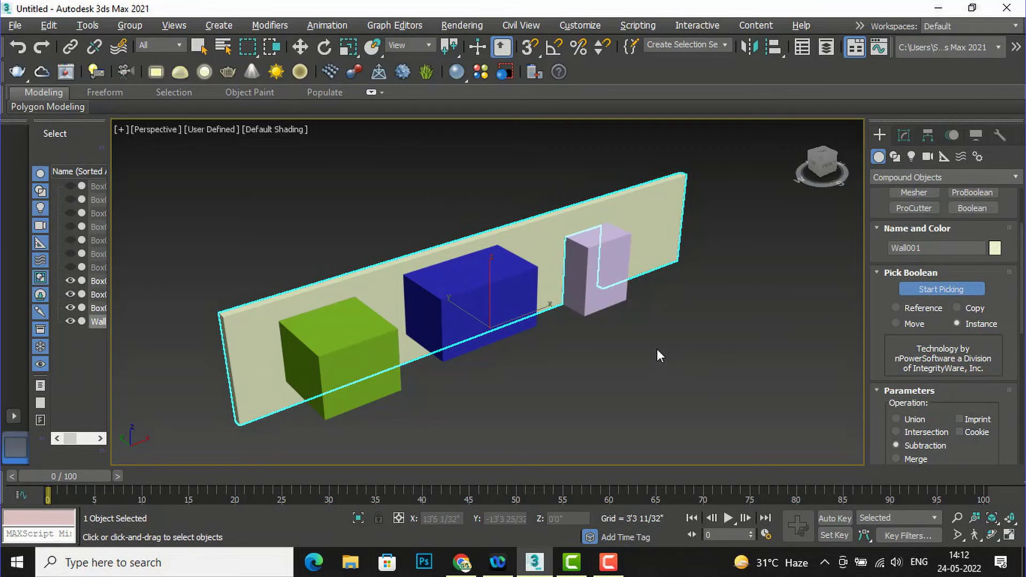
Move the light purple box out of the wall to the open space in front of it, and deselect it.
scroll(628, 277, "up", 5)
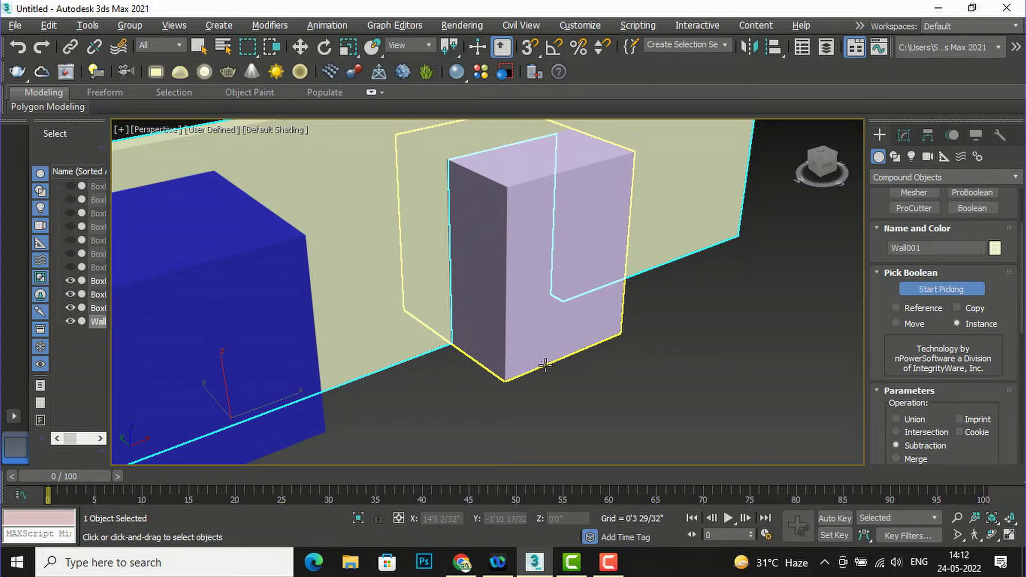
left_click(300, 48)
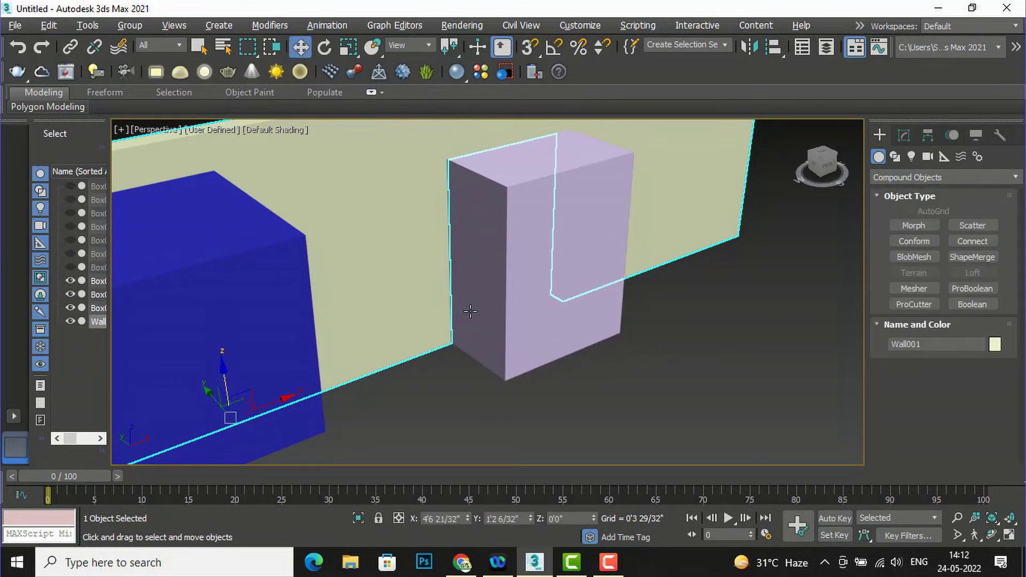
left_click(492, 369)
left_click_drag(483, 298, 706, 427)
scroll(436, 226, "down", 5)
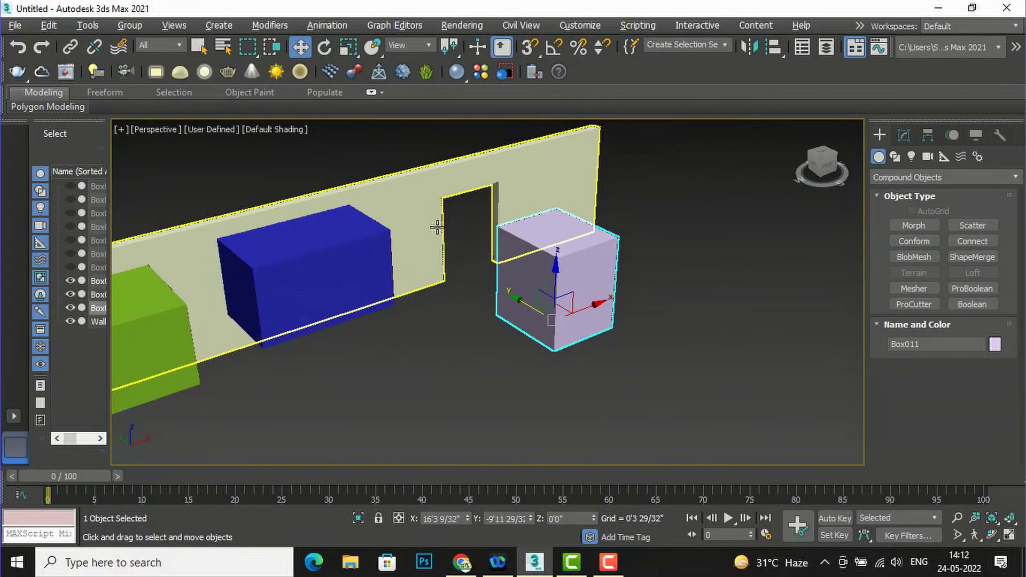
left_click(641, 360)
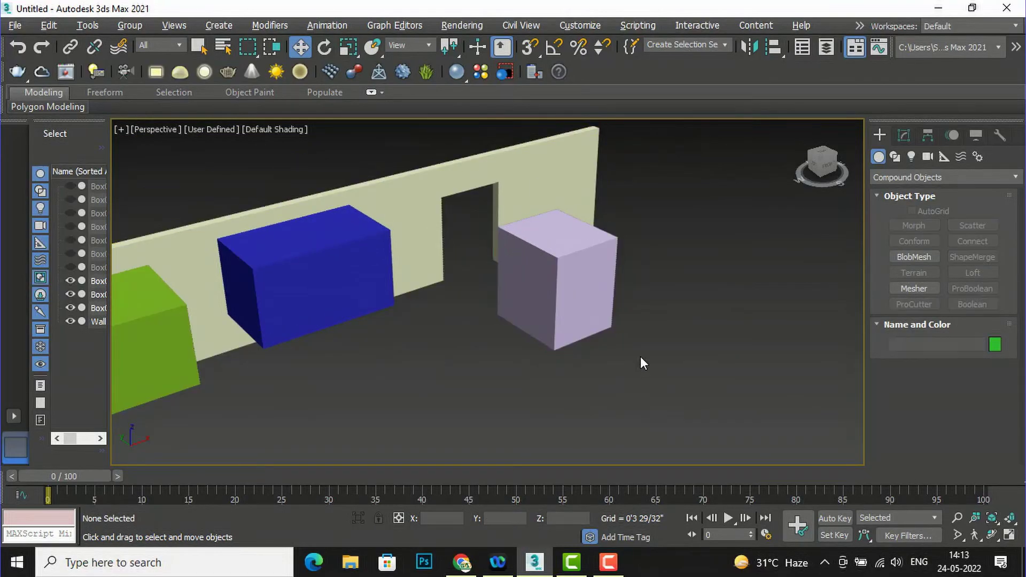
Resize the light purple box to a length of about 5'6 20/32" and a width of about 7'4 17/32".
left_click(549, 299)
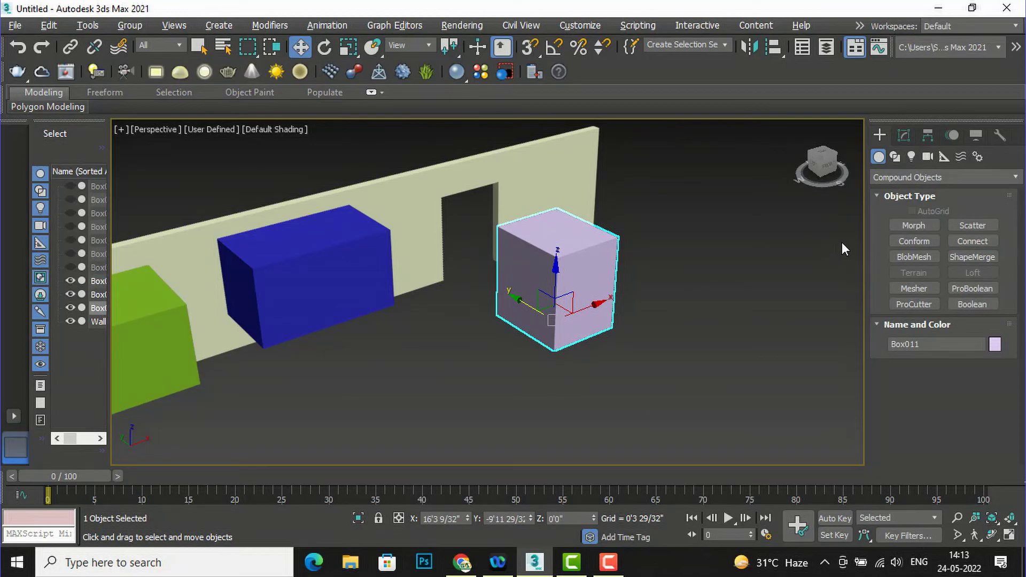
left_click(903, 136)
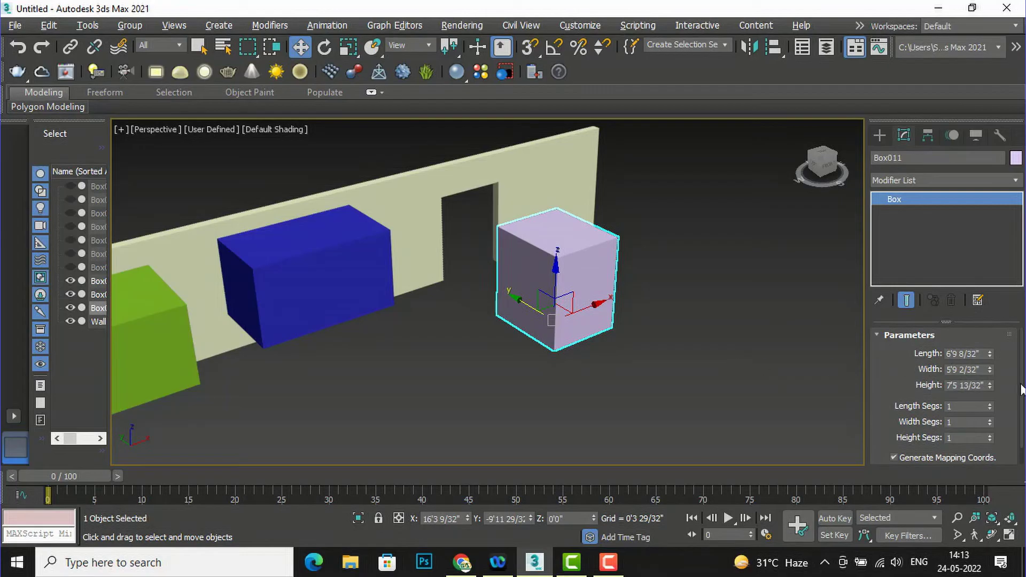
left_click_drag(990, 354, 986, 362)
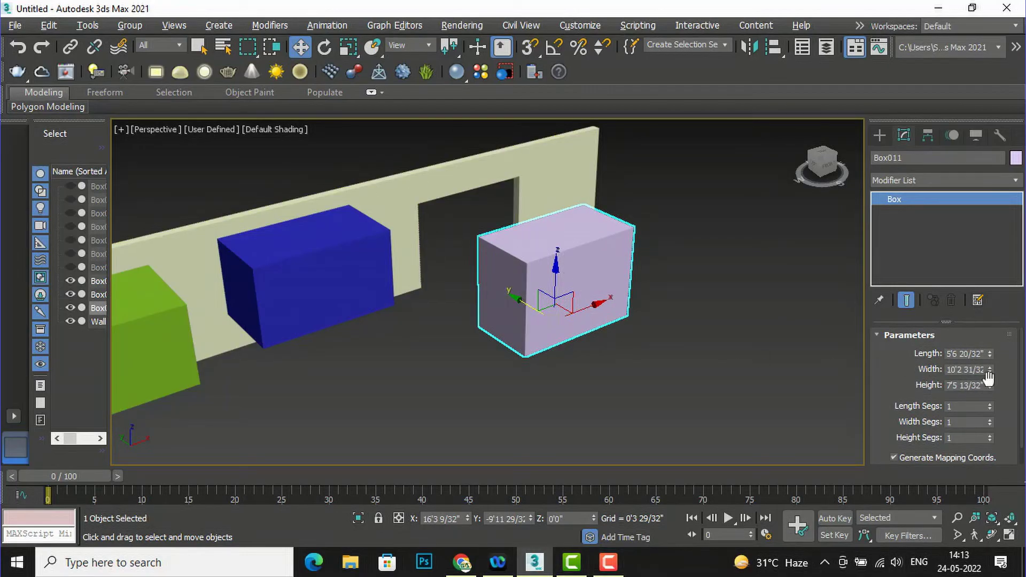
left_click_drag(989, 372, 1006, 385)
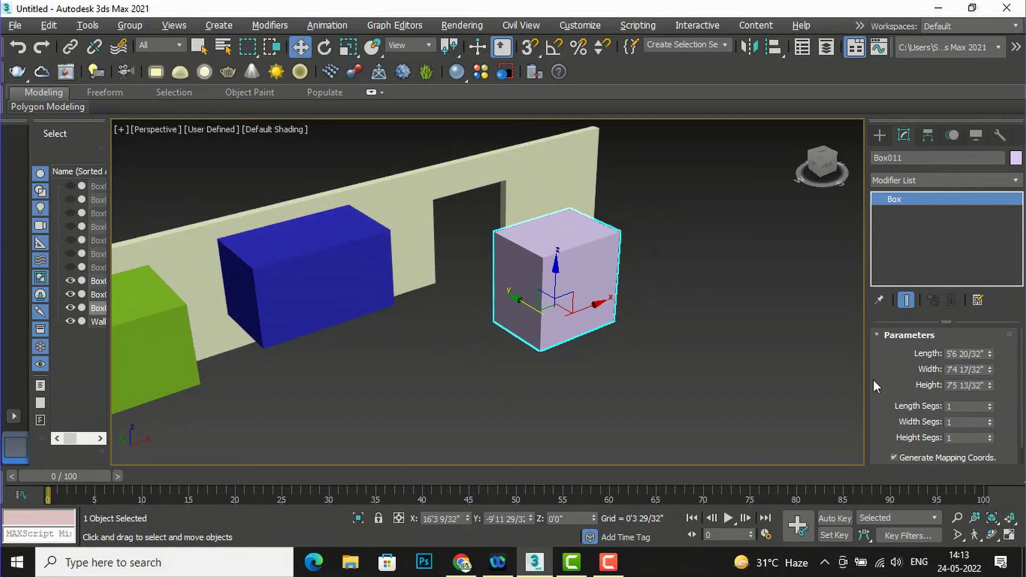
left_click(764, 346)
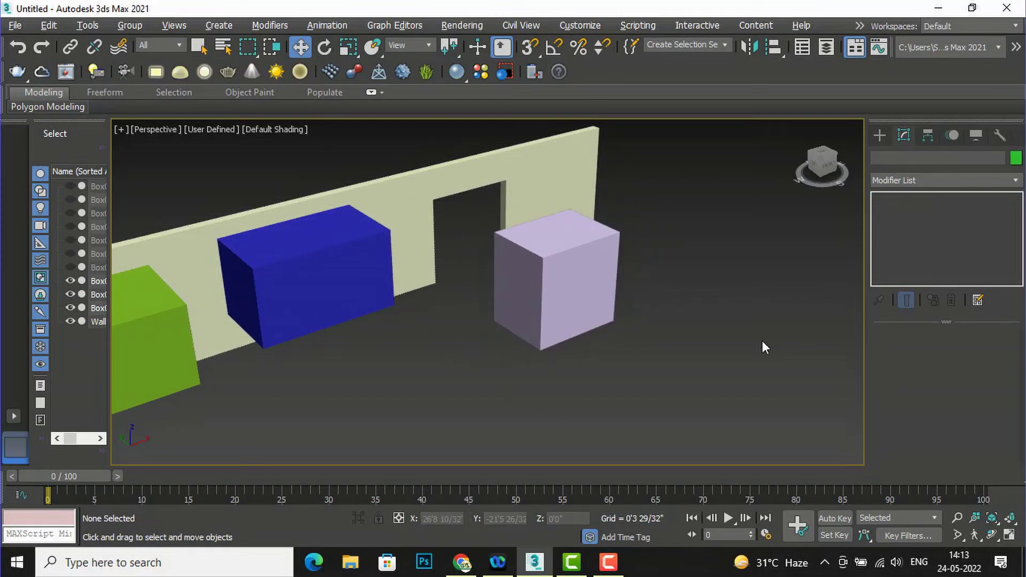
scroll(758, 331, "down", 3)
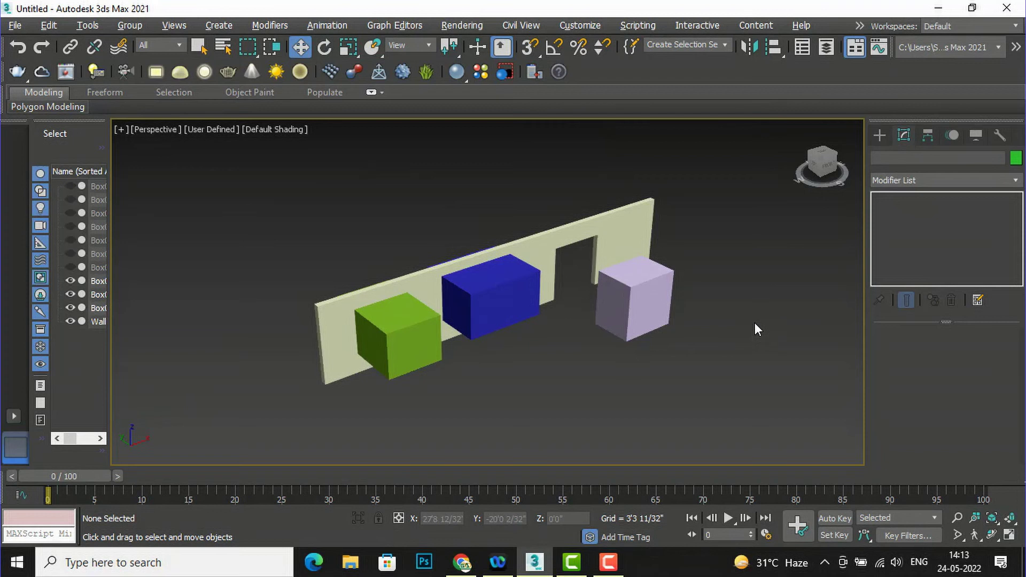
Start a new ProBoolean on the wall and subtract the blue box as a Copy operand.
left_click(879, 134)
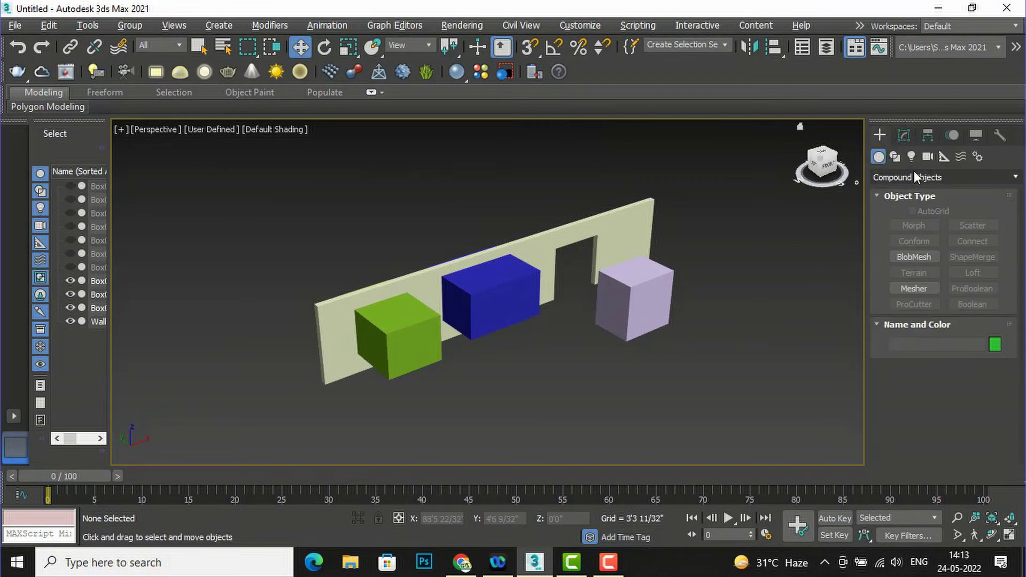
left_click(536, 239)
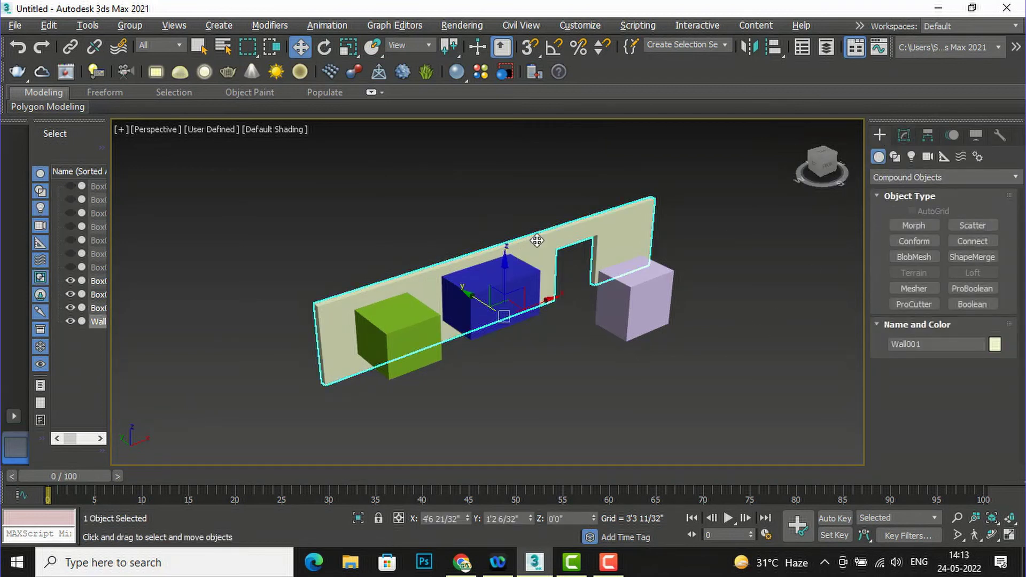
left_click(970, 289)
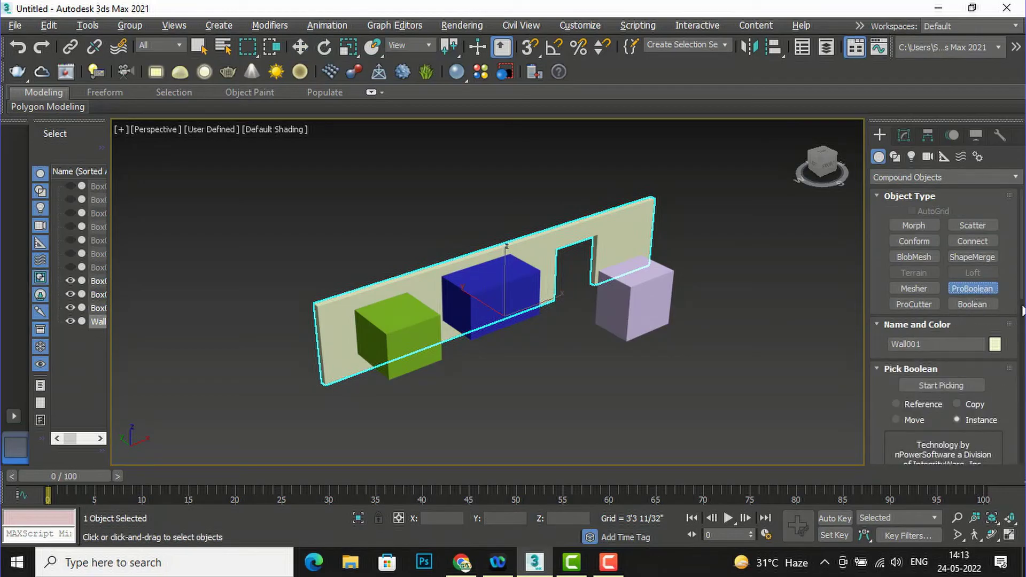
scroll(1022, 278, "down", 3)
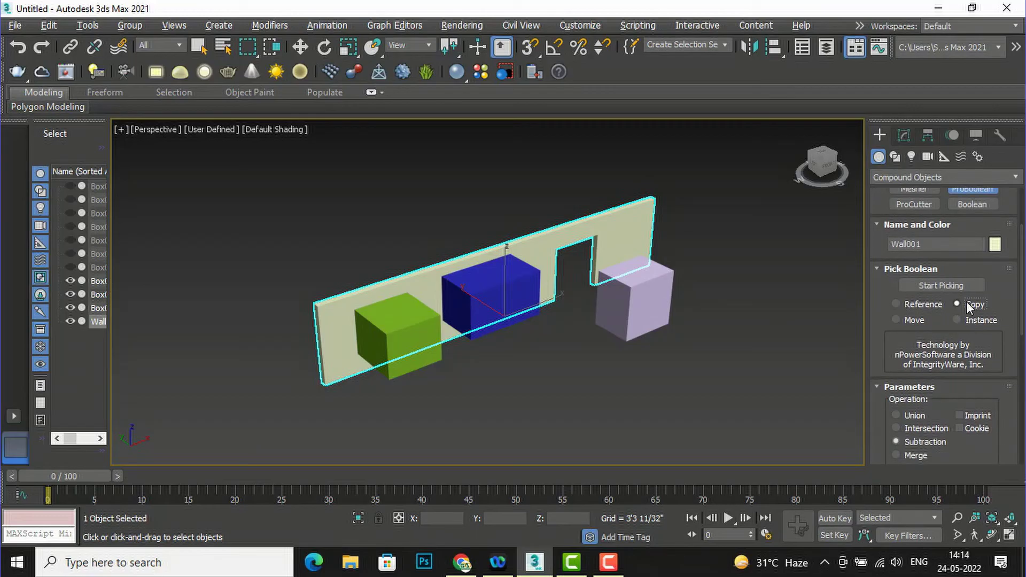
left_click(957, 286)
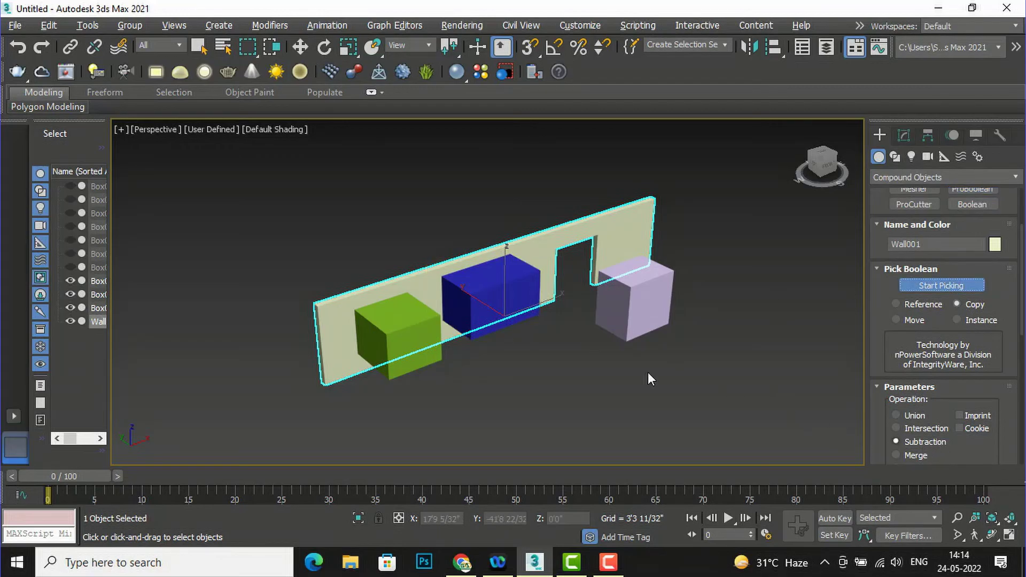
left_click(487, 278)
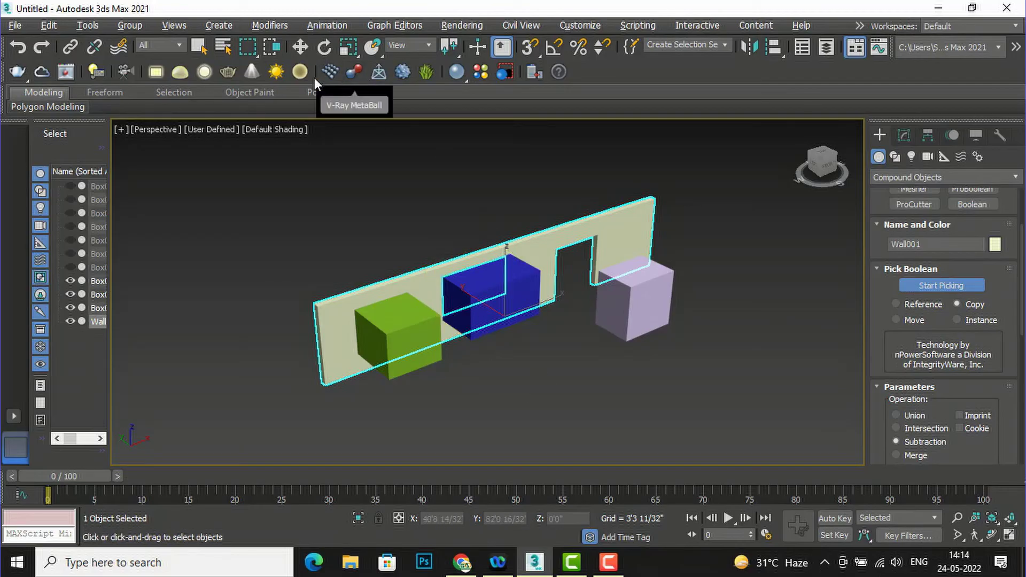
Move the blue box out in front of the wall and change its width to about 9'10 20/32".
left_click(301, 47)
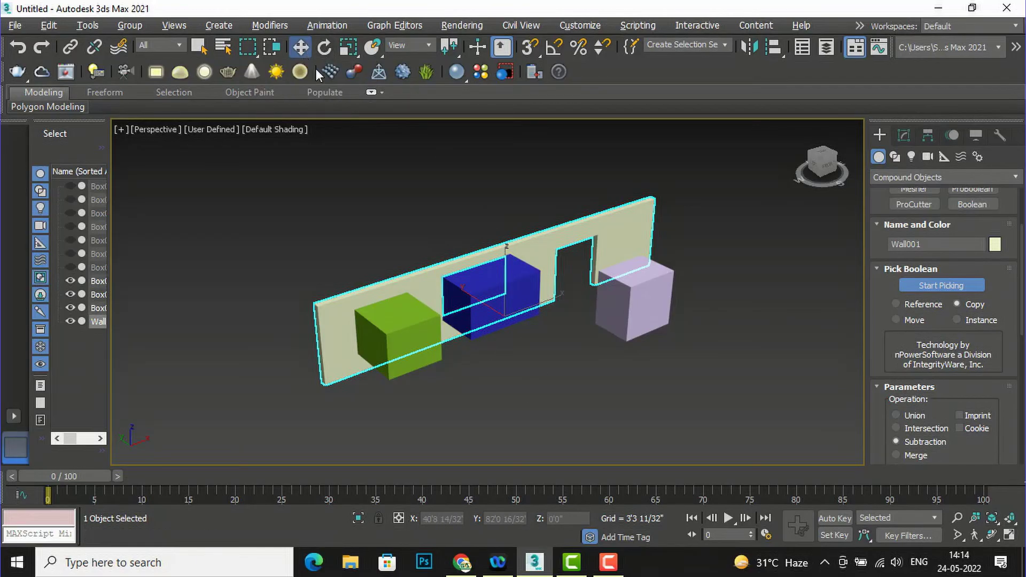
left_click_drag(467, 298, 550, 361)
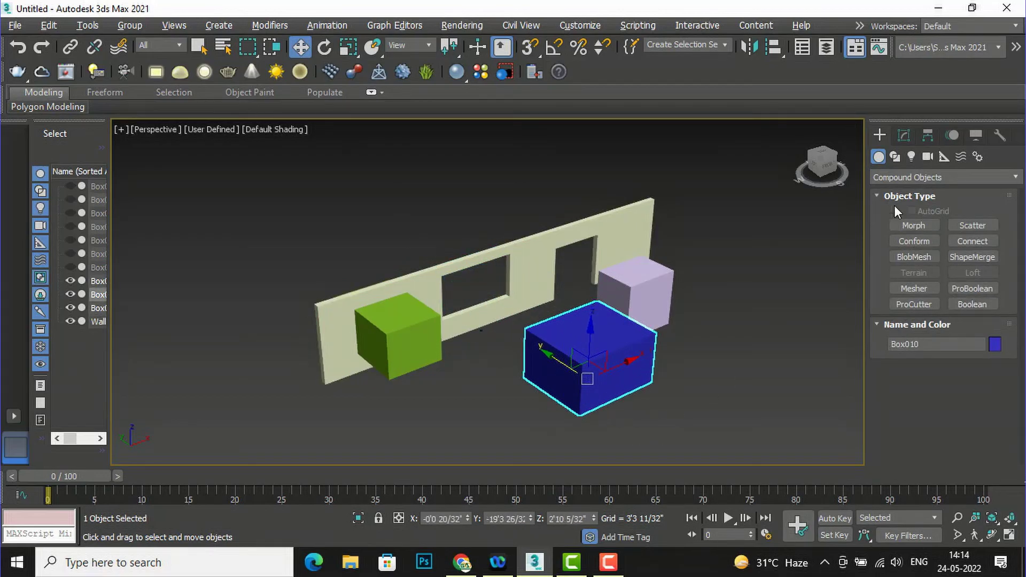
left_click(909, 135)
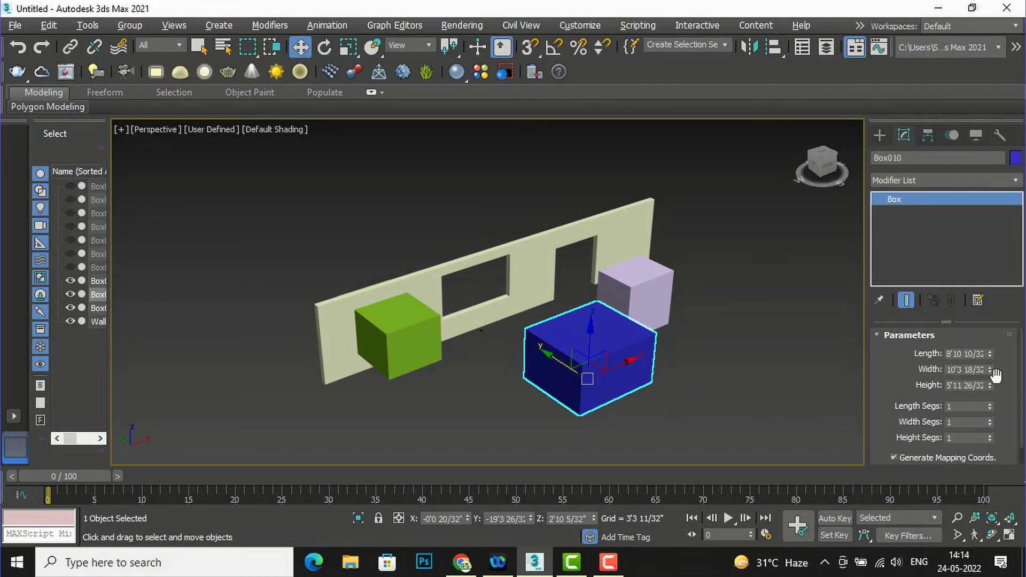
left_click_drag(991, 369, 40, 364)
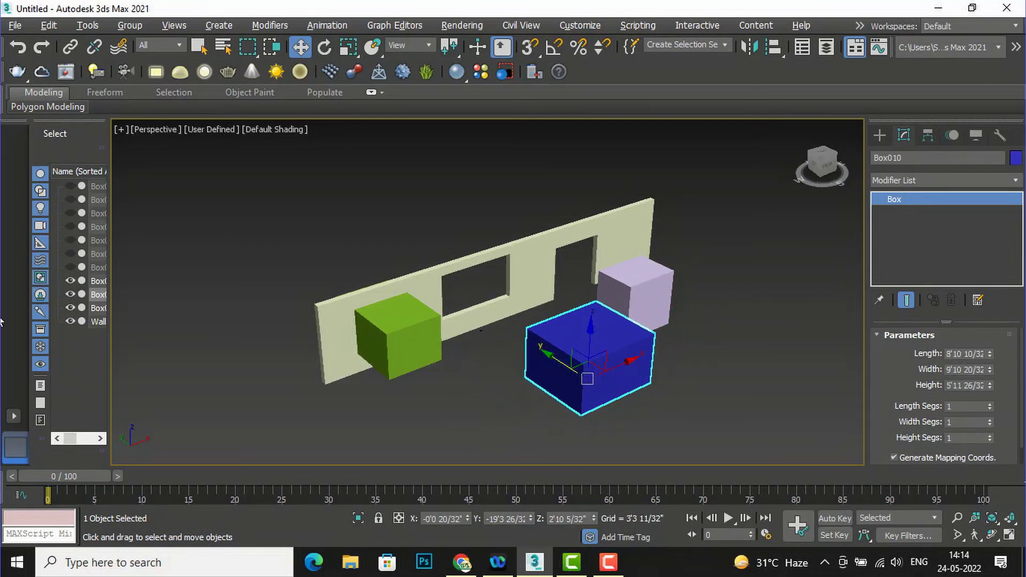
Narrow the light purple box to a width of about 6'4 4/32" and clear the selection.
left_click(646, 277)
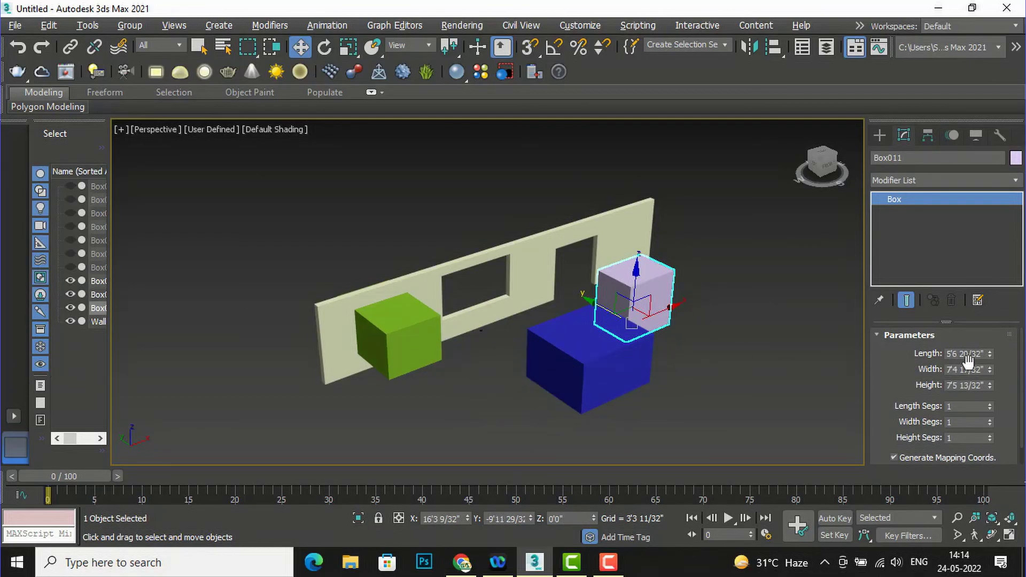
mouse_move(989, 366)
left_mouse_down()
mouse_move(985, 340)
mouse_move(999, 322)
mouse_move(998, 353)
left_mouse_up()
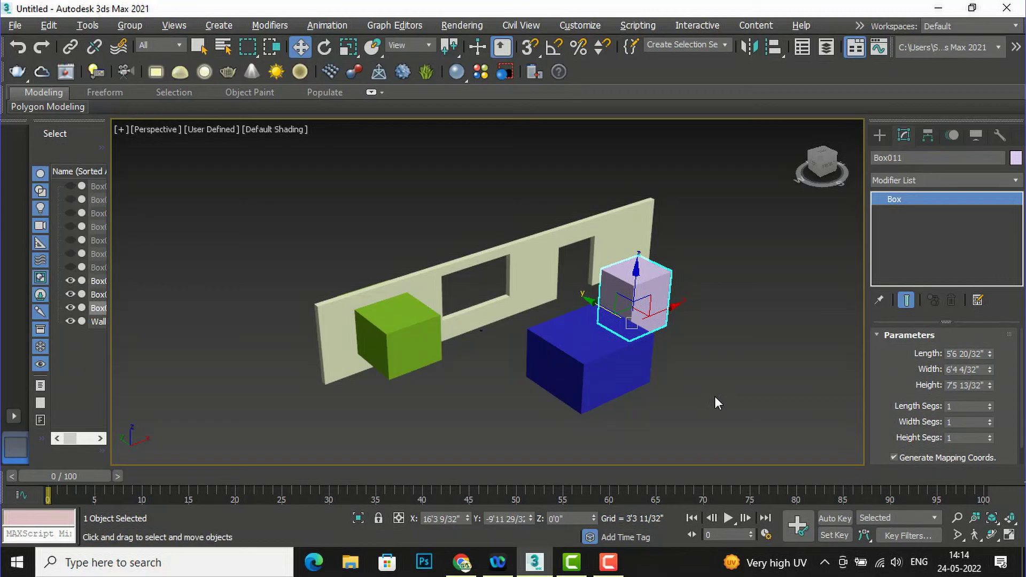
left_click(713, 395)
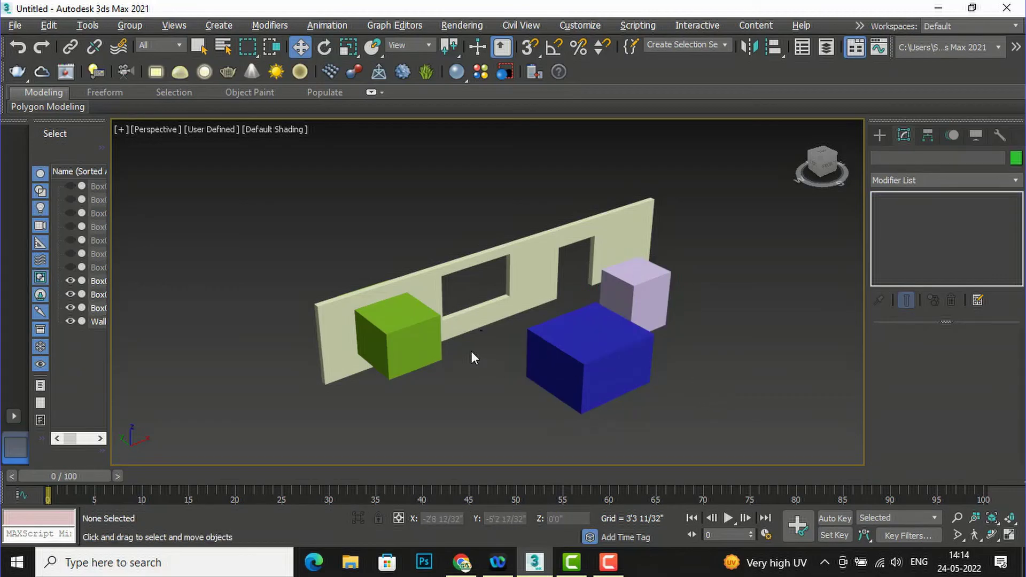
Set the wall's ProBoolean operation to Union and combine the green box with the wall as a Copy operand.
left_click(435, 277)
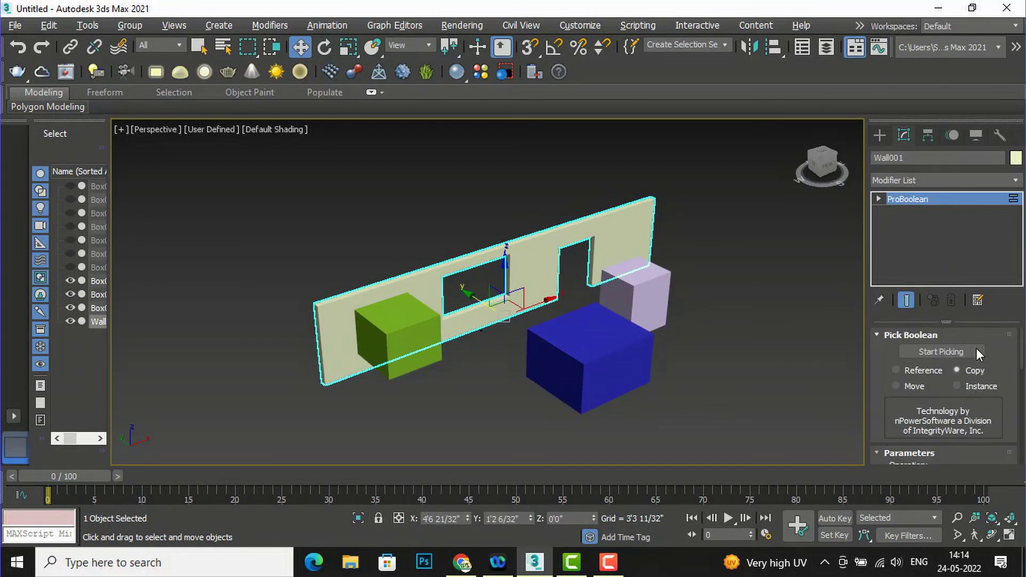
scroll(1003, 392, "down", 4)
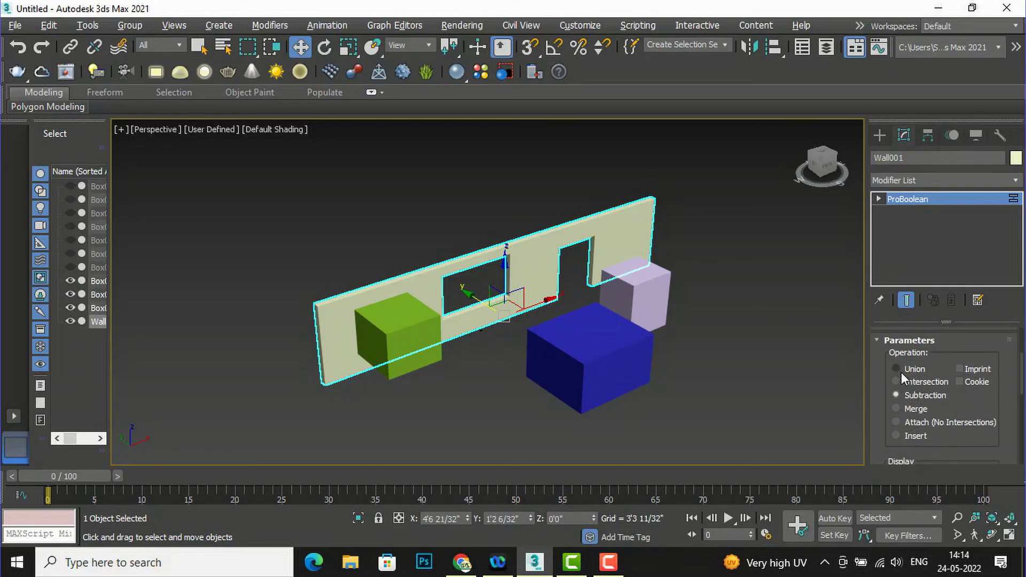
left_click_drag(1020, 378, 1016, 404)
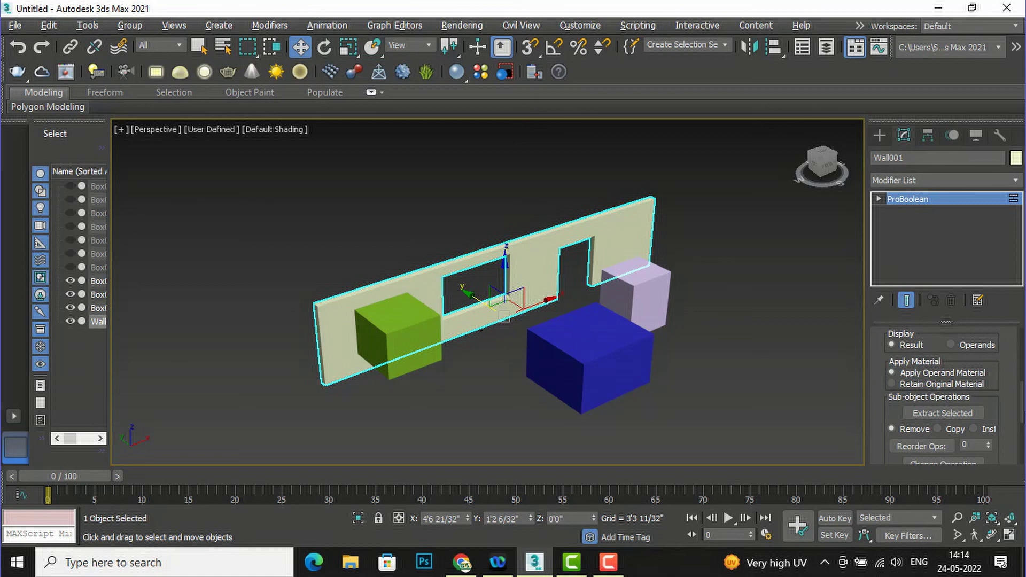
left_click_drag(1022, 402, 1020, 343)
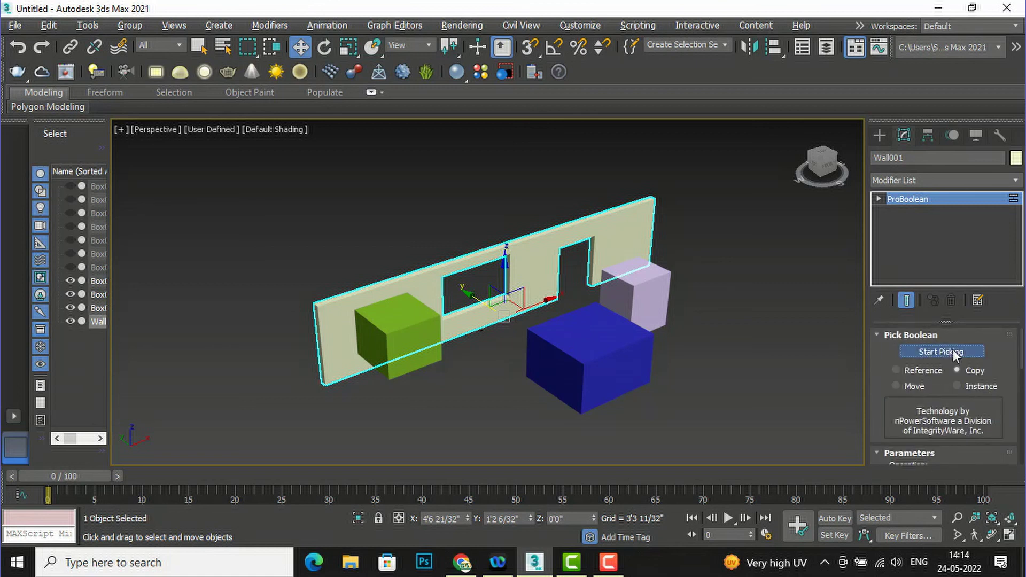
left_click(942, 352)
left_click(396, 325)
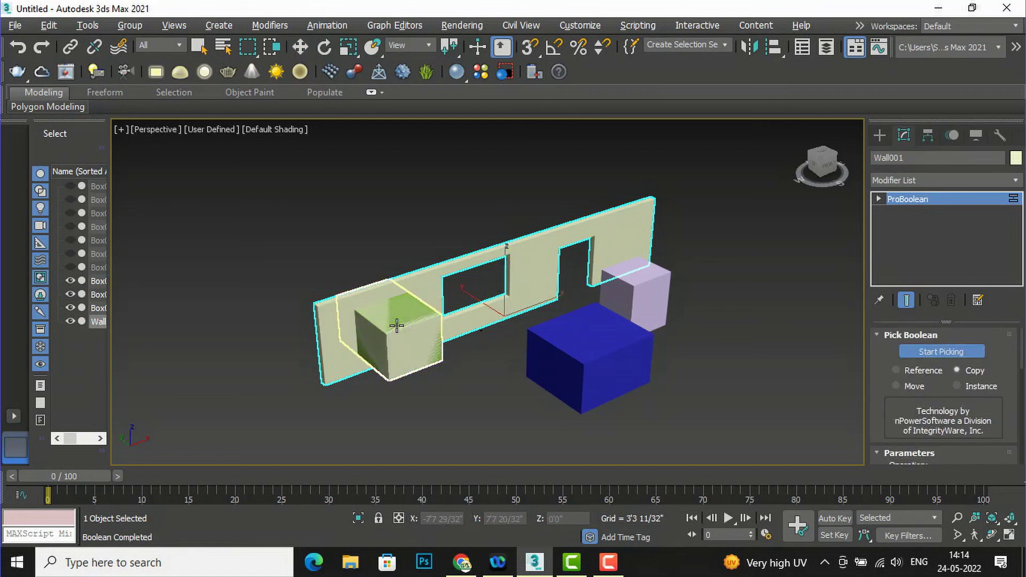
scroll(375, 311, "up", 2)
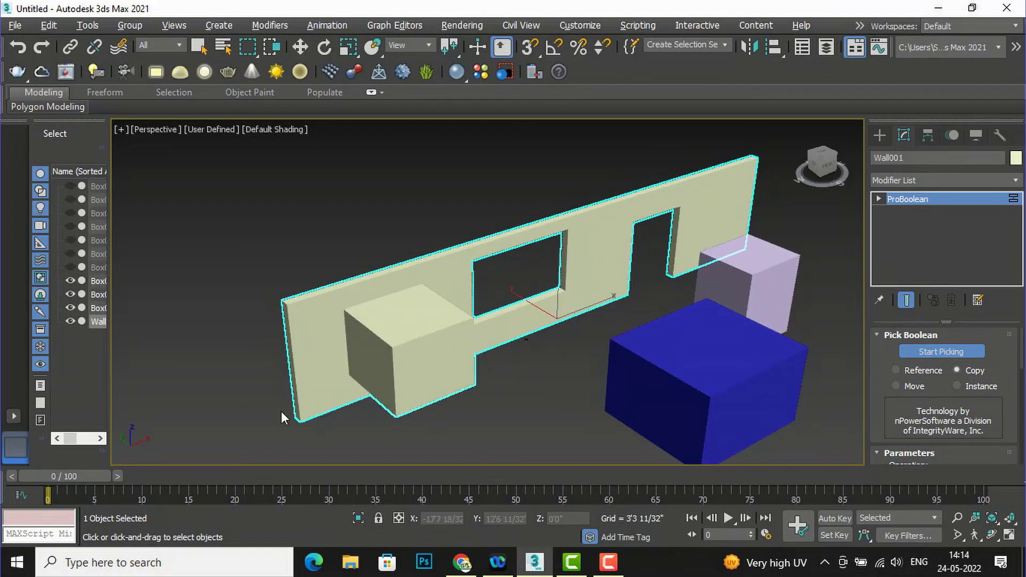
scroll(468, 353, "down", 3)
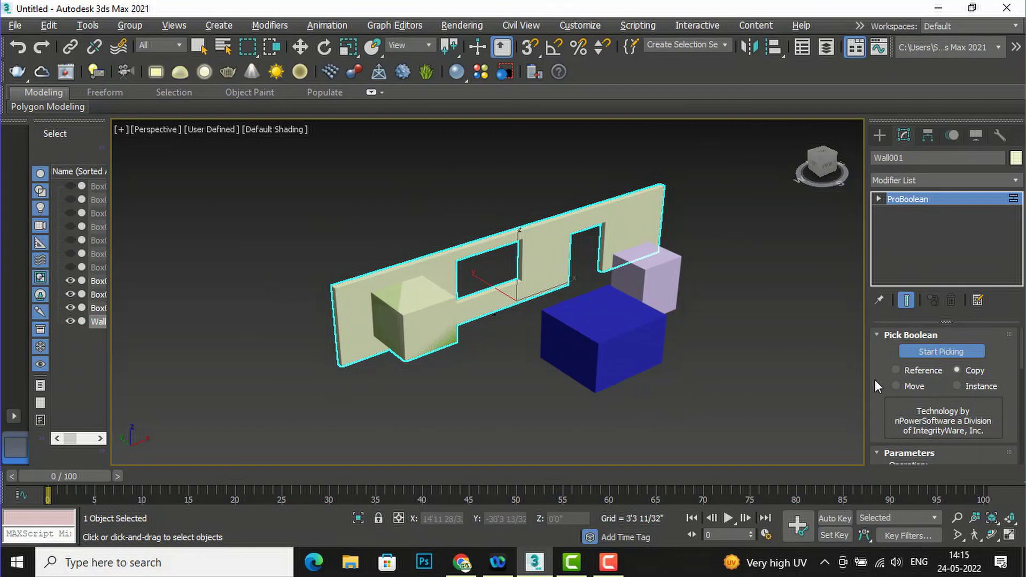
scroll(1022, 343, "down", 5)
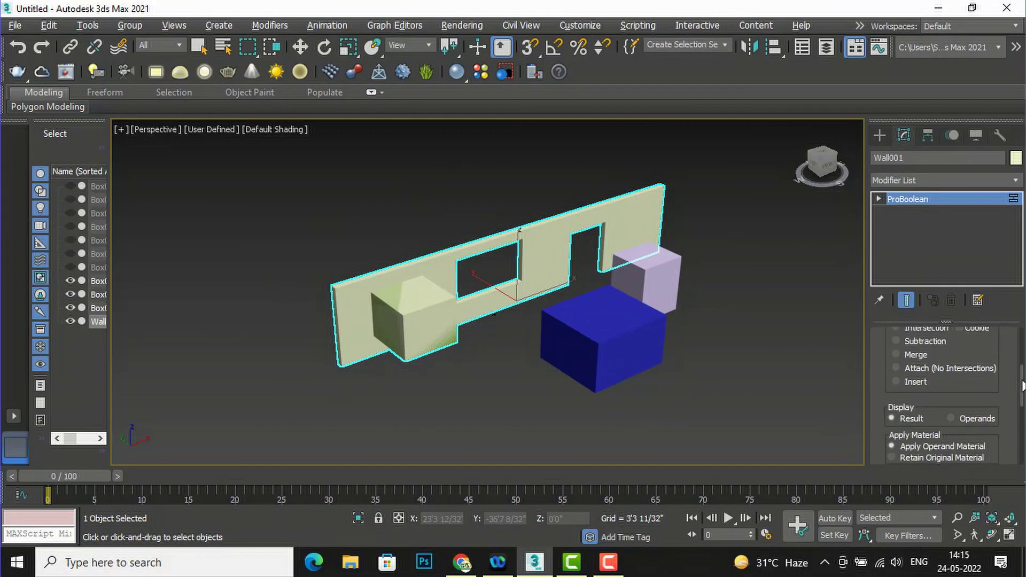
scroll(1022, 343, "up", 5)
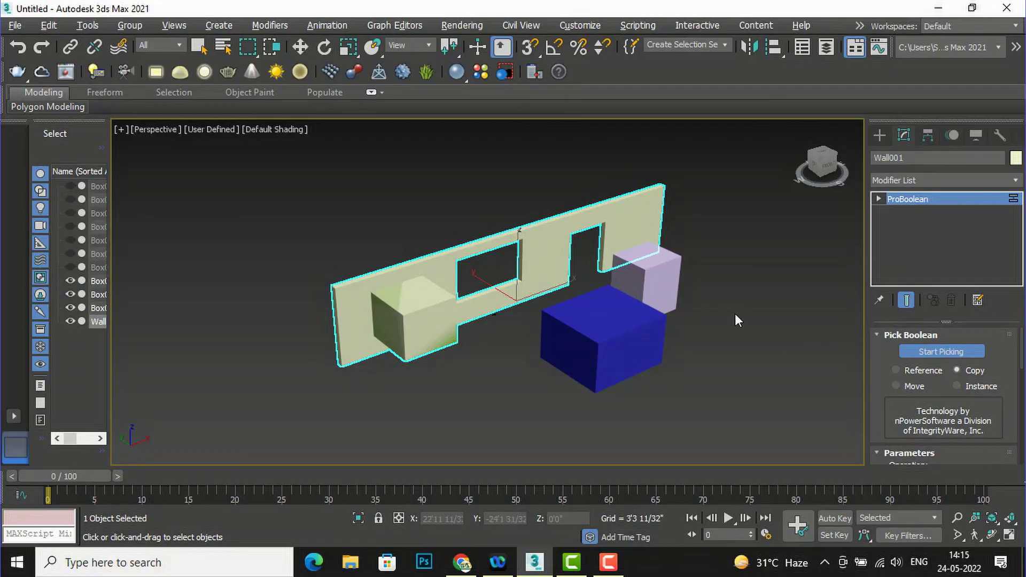